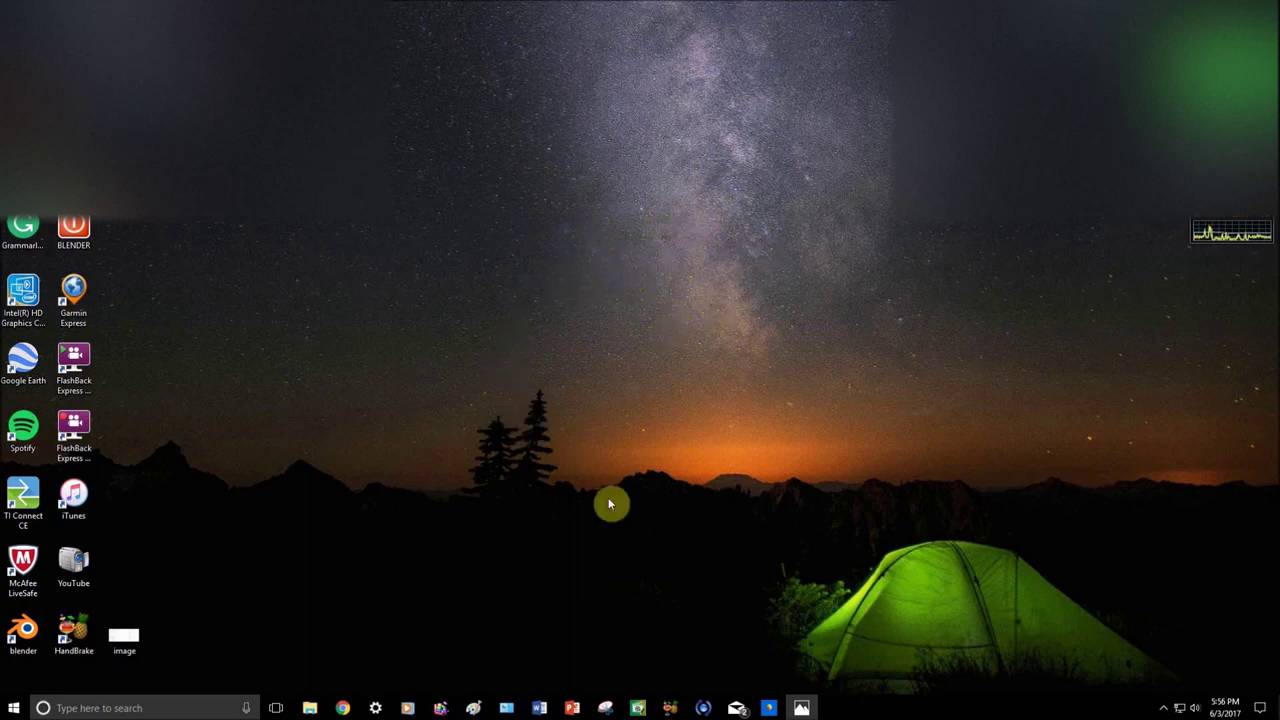
# Step: View the photo of the NETGEAR power adapter, close it, and switch to Google Chrome
pyautogui.click(804, 709)
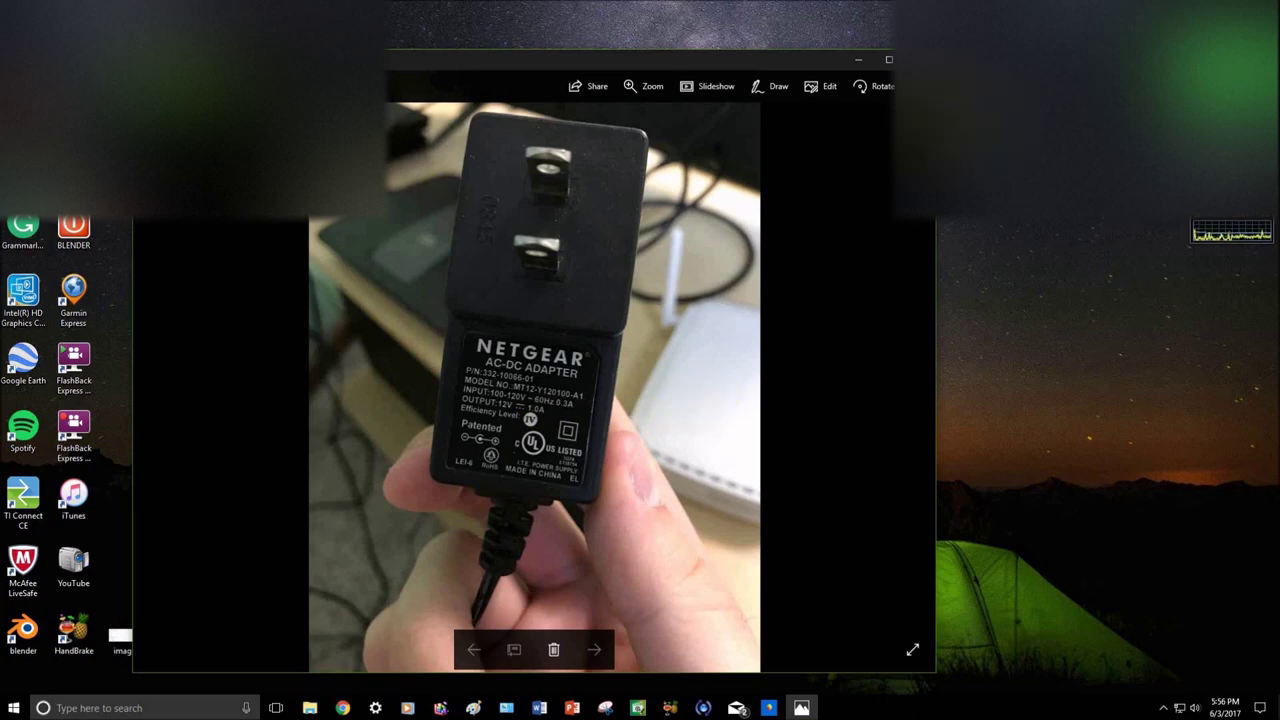
pyautogui.hotkey('alt', 'F4')
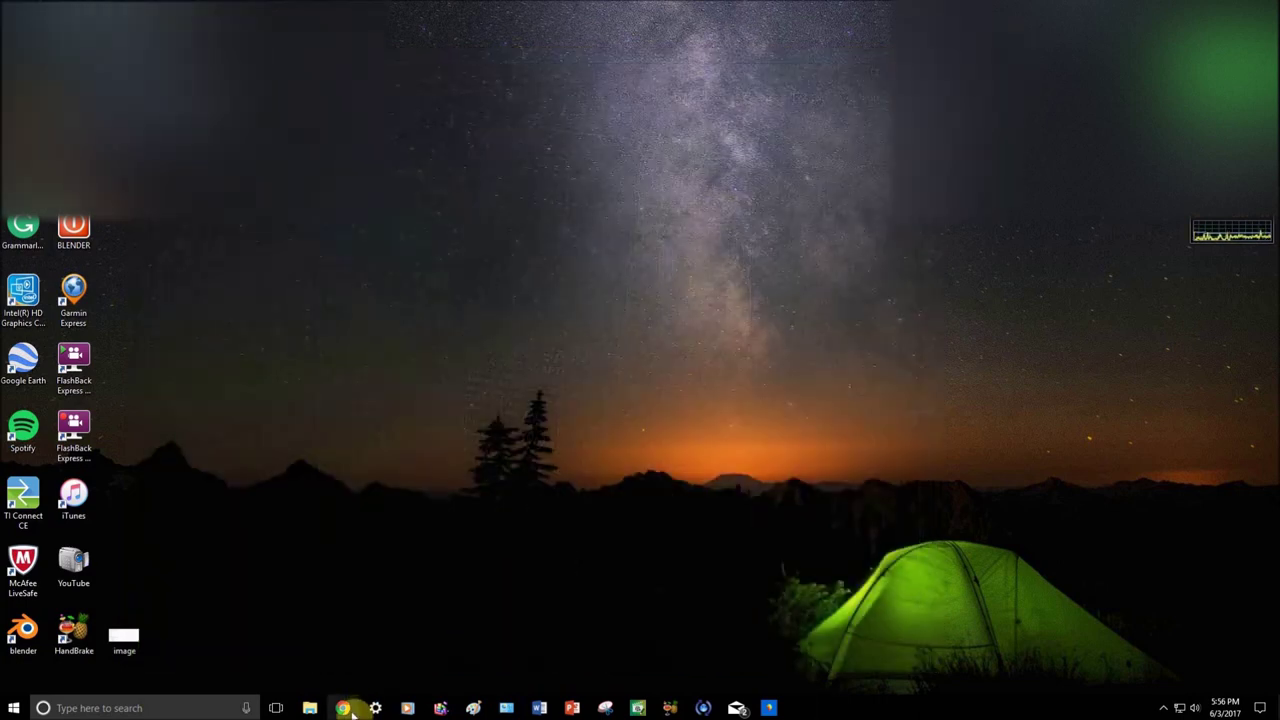
pyautogui.click(345, 708)
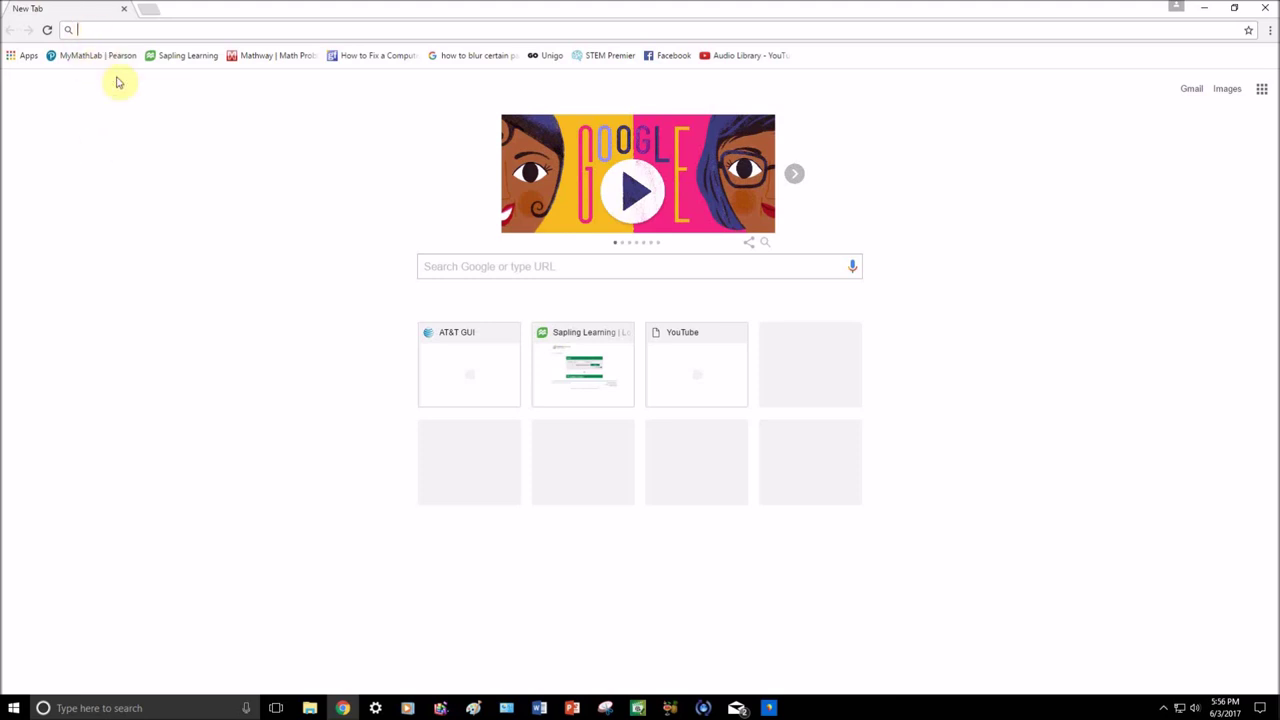
pyautogui.write('192')
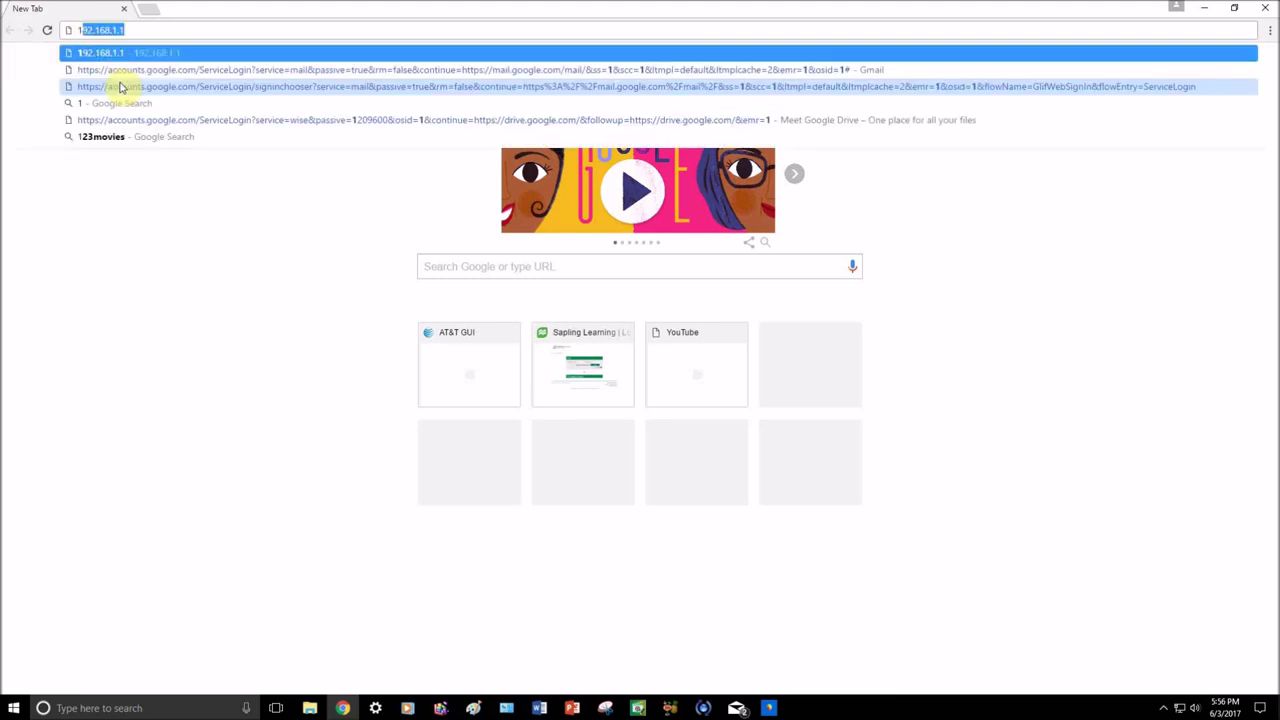
pyautogui.write('.')
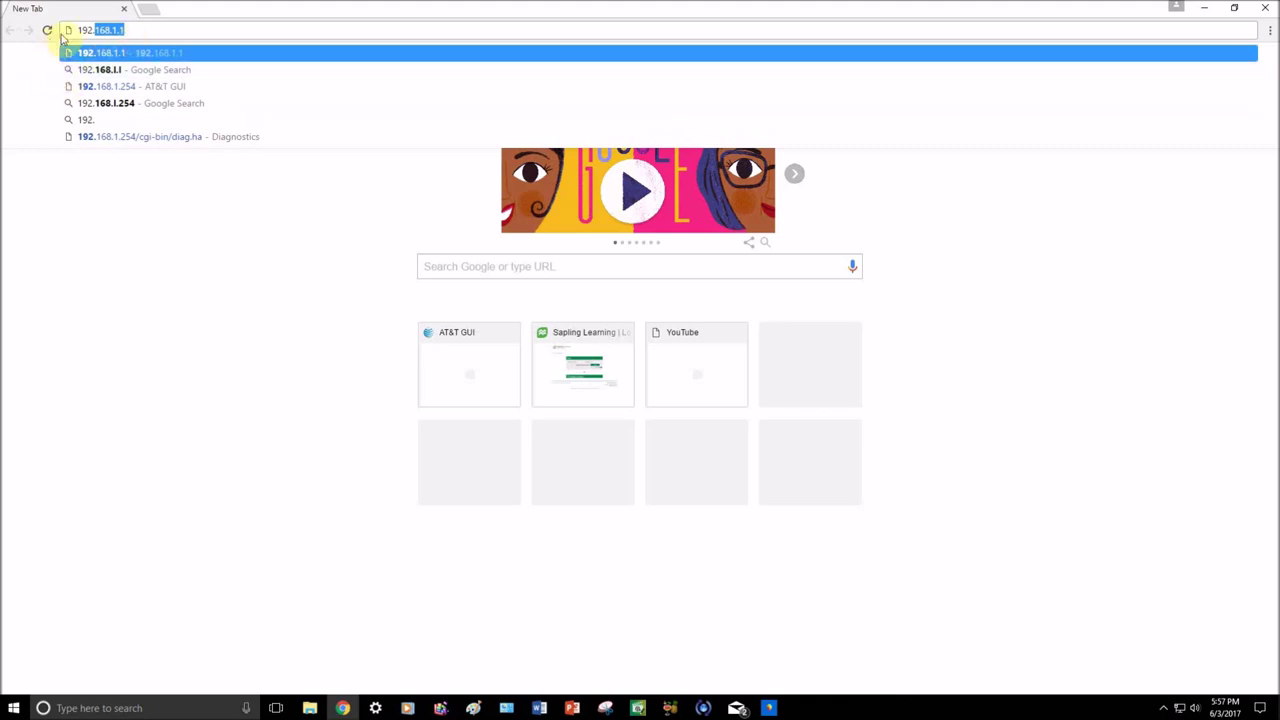
pyautogui.click(142, 30)
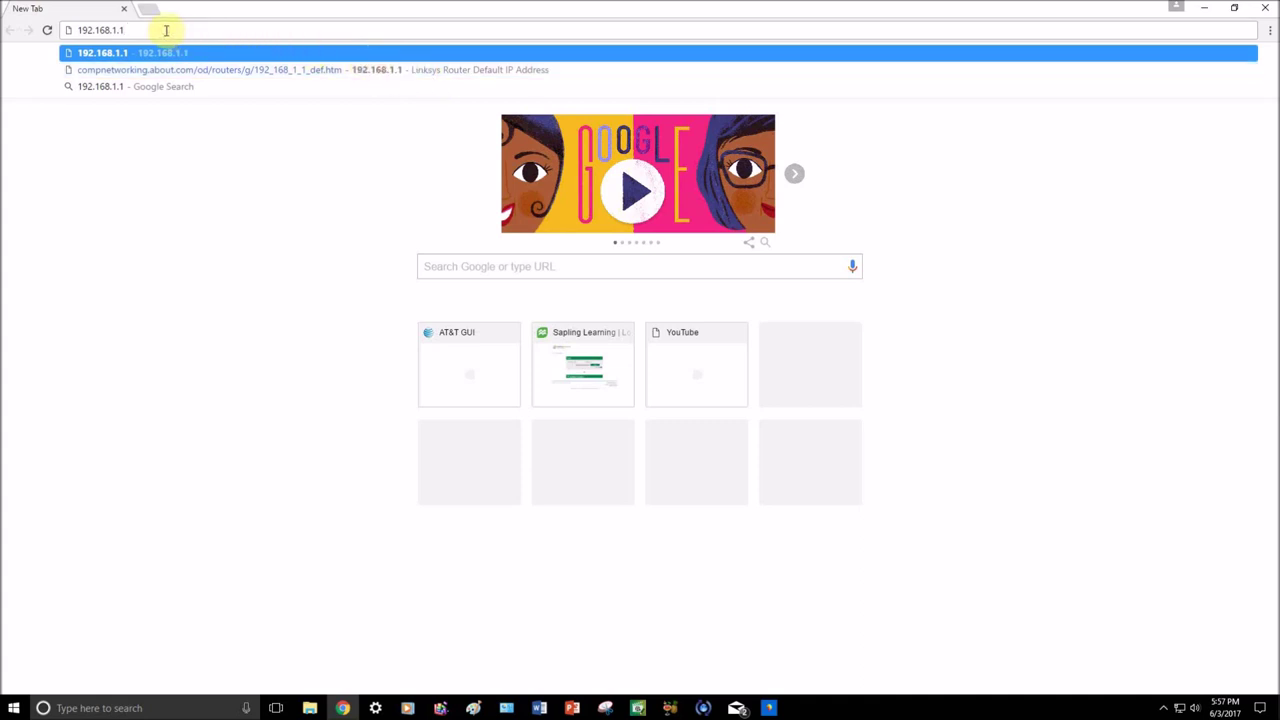
pyautogui.press('BackSpace')
pyautogui.press('BackSpace')
pyautogui.press('BackSpace')
pyautogui.press('BackSpace')
pyautogui.press('BackSpace')
pyautogui.press('BackSpace')
pyautogui.press('BackSpace')
pyautogui.press('BackSpace')
pyautogui.press('BackSpace')
pyautogui.press('BackSpace')
pyautogui.press('BackSpace')
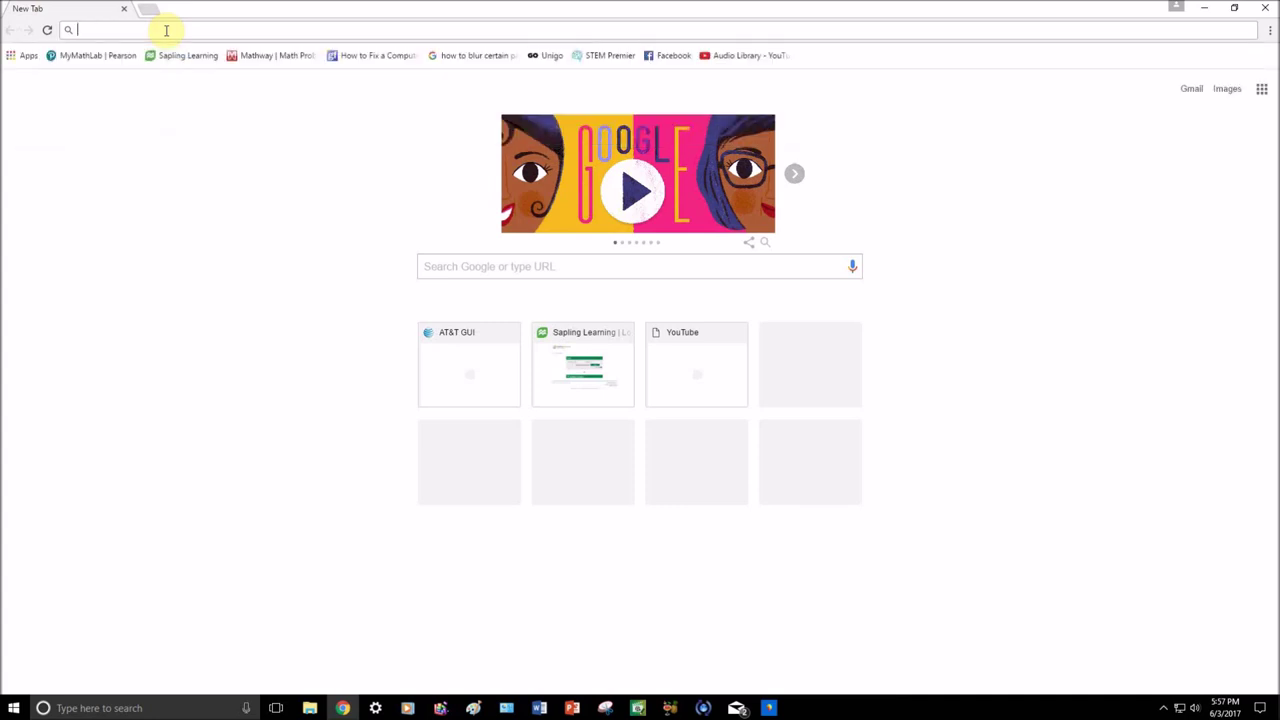
pyautogui.write('w')
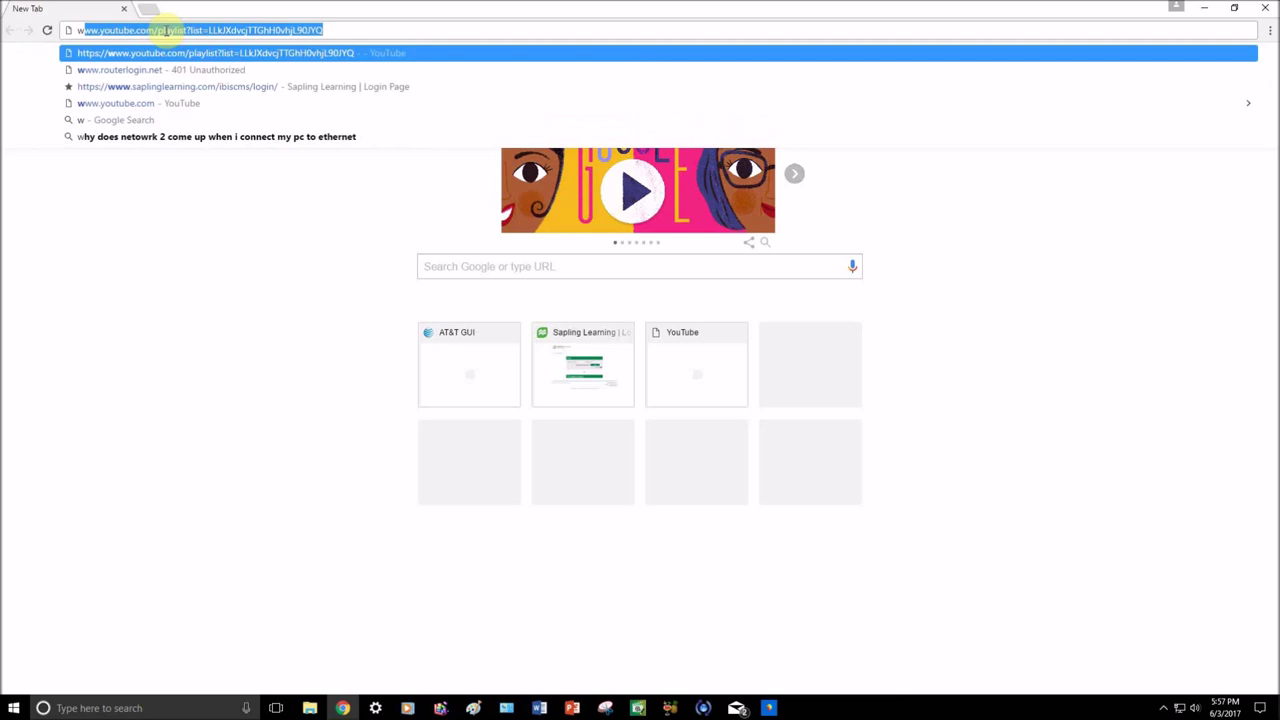
pyautogui.write('w')
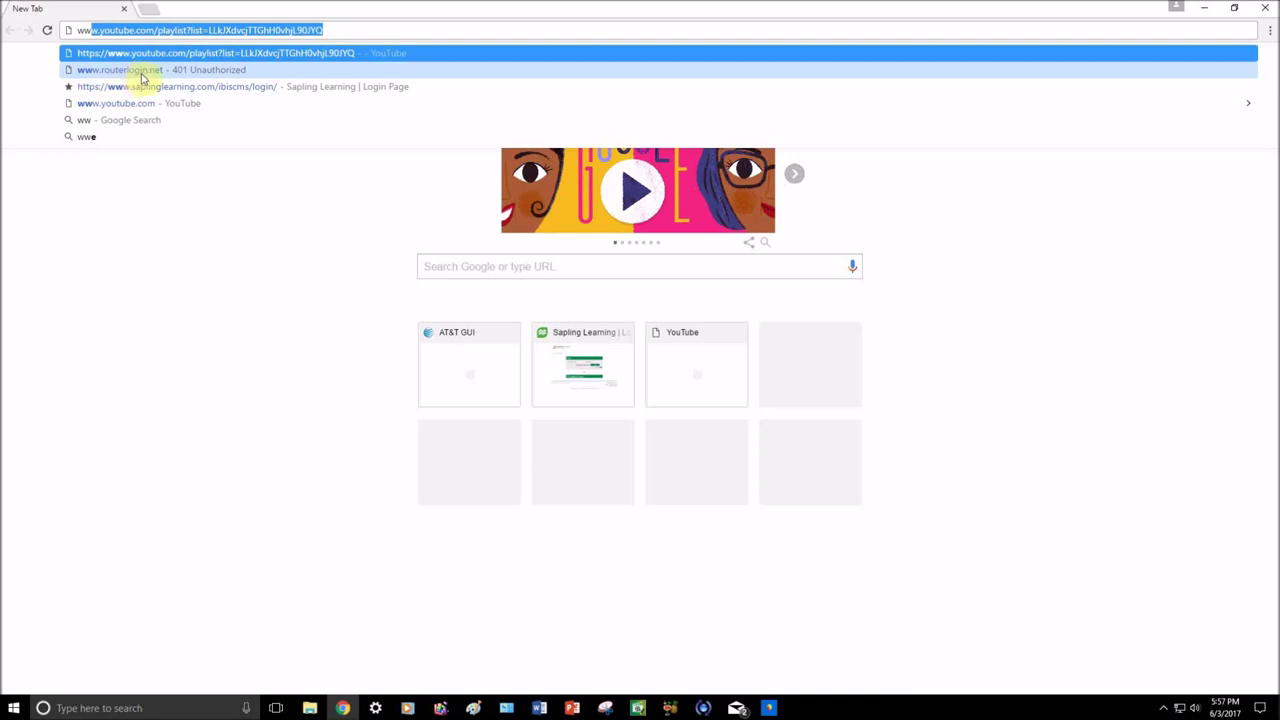
pyautogui.click(141, 72)
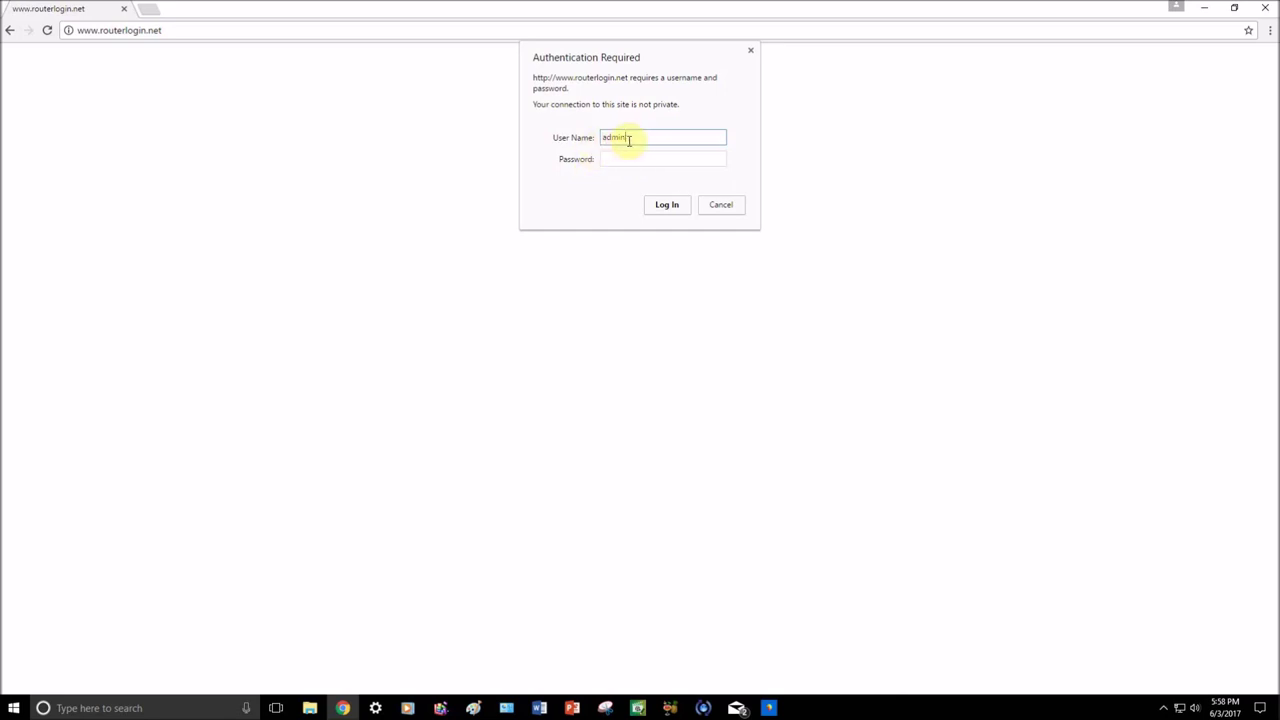
# Step: Log in to the router with the user name admin and the router password
pyautogui.click(614, 159)
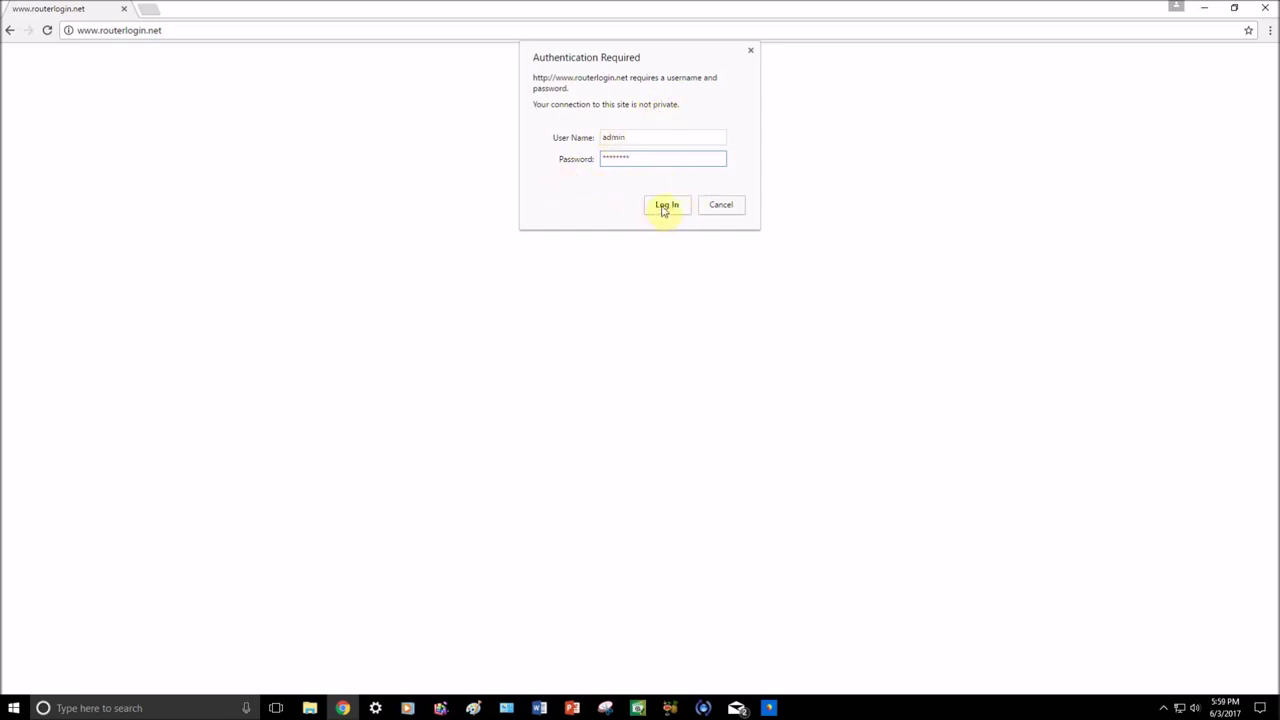
pyautogui.click(665, 205)
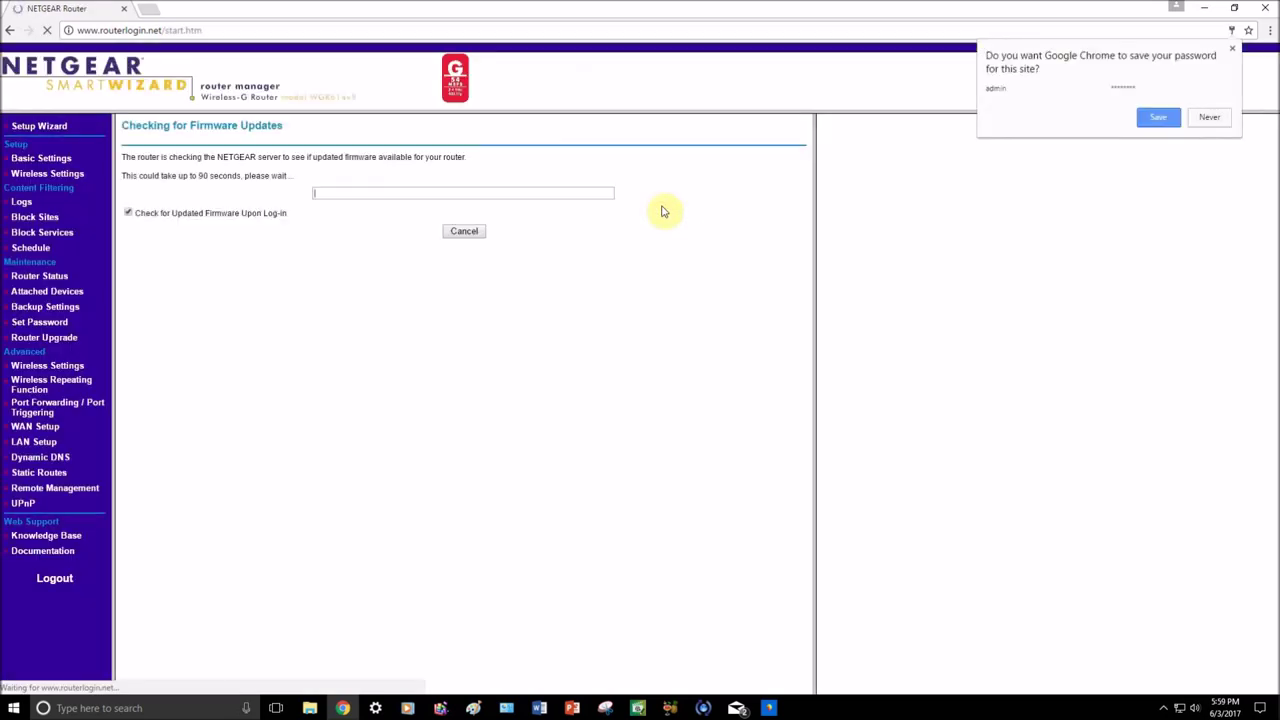
# Step: Decline saving the login in the browser and cancel the router's firmware update check
pyautogui.click(1210, 118)
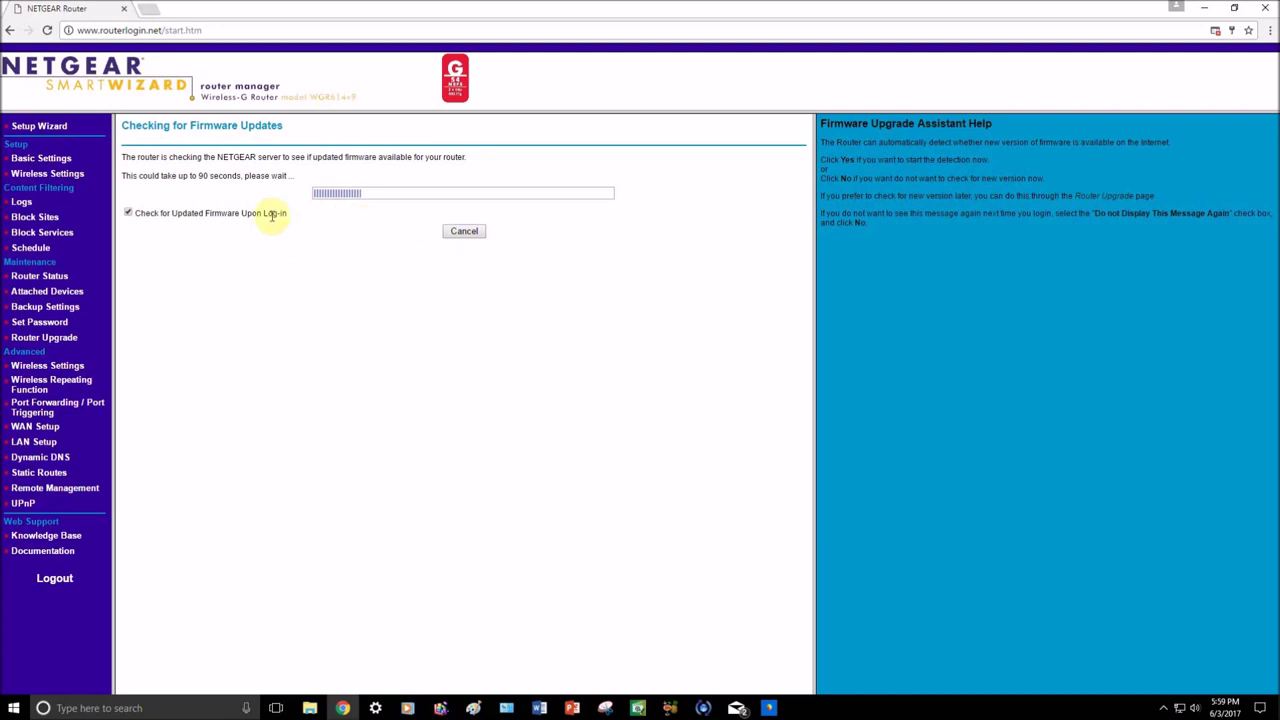
pyautogui.click(463, 233)
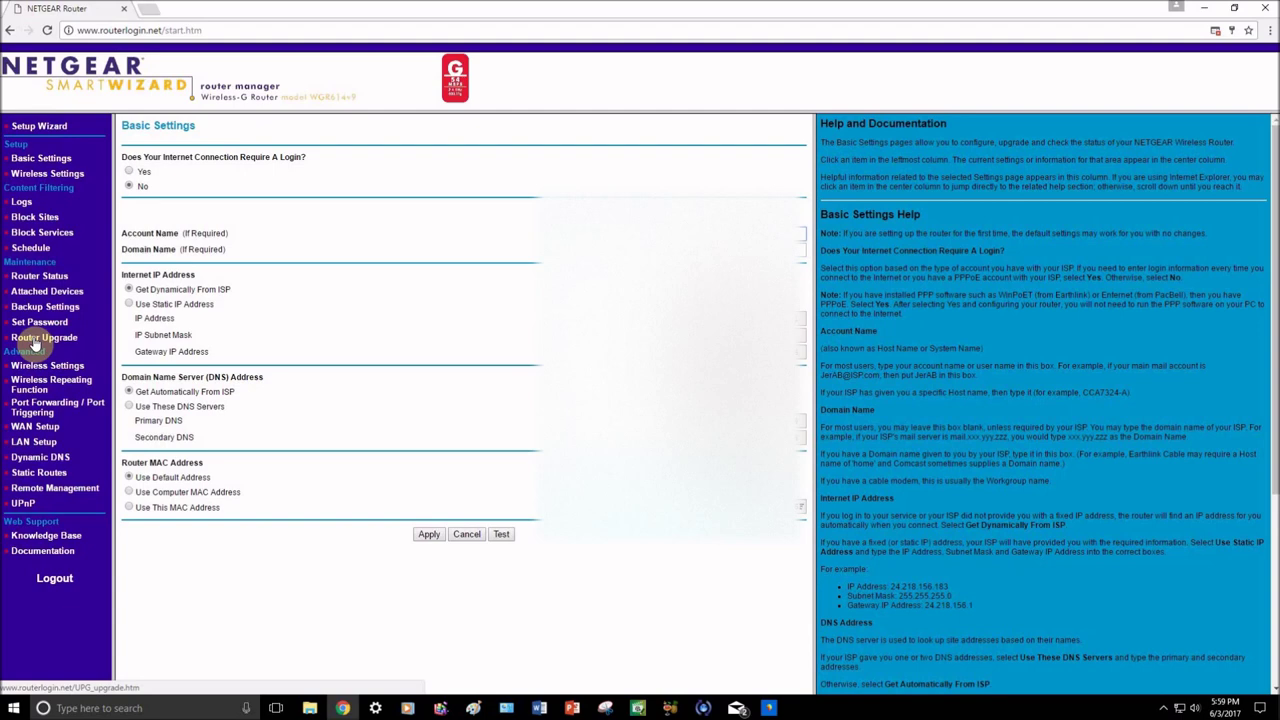
# Step: Examine the Revert to Factory Default Settings option on the router's Backup Settings page
pyautogui.click(32, 308)
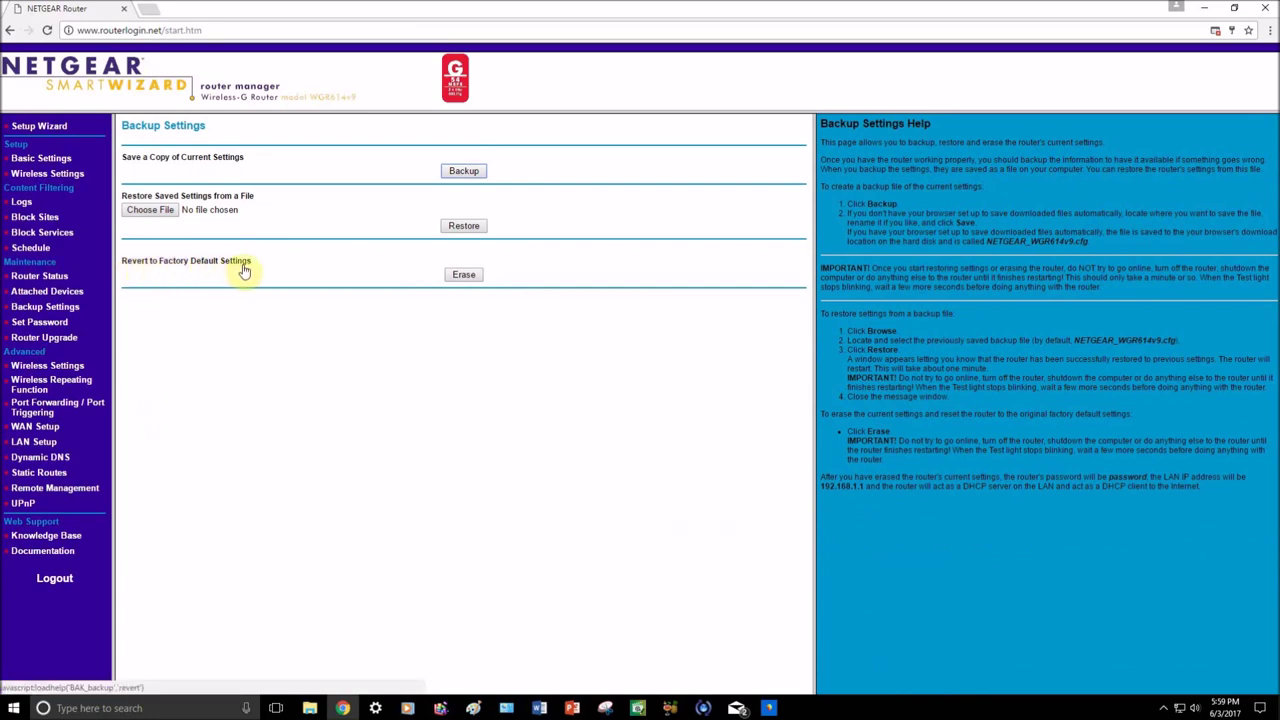
pyautogui.moveTo(274, 263); pyautogui.dragTo(114, 259)
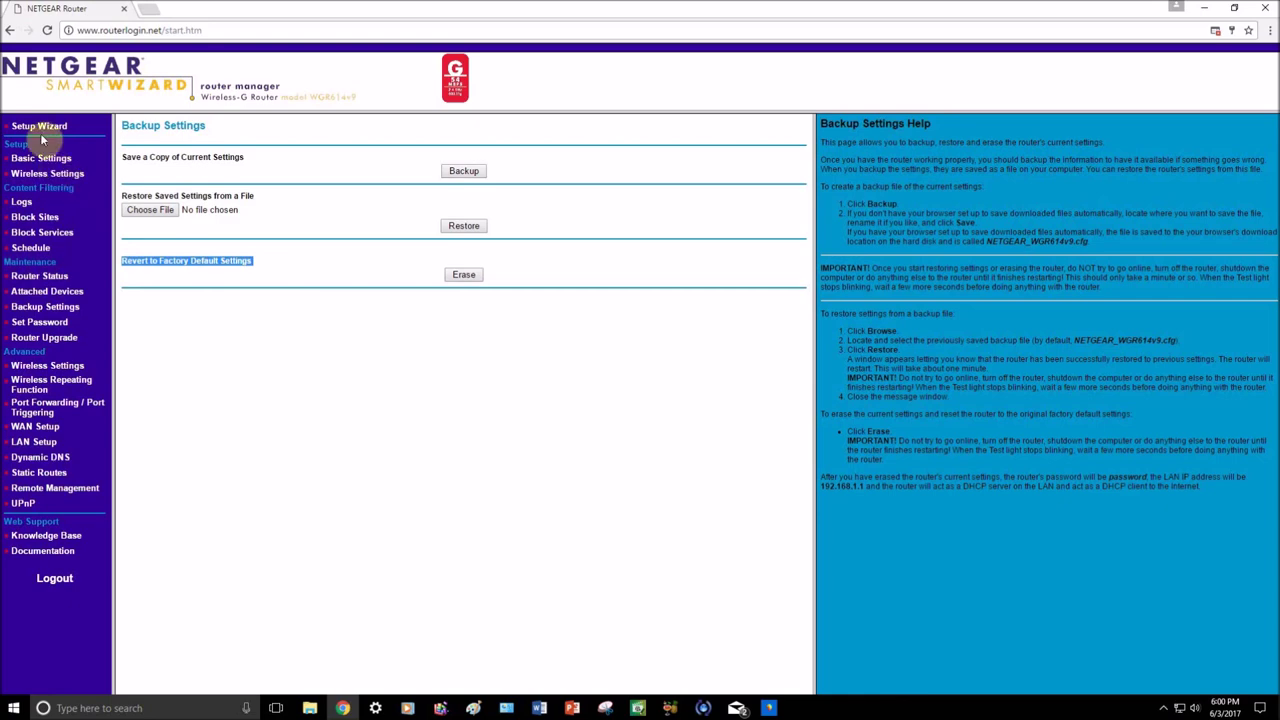
pyautogui.click(72, 68)
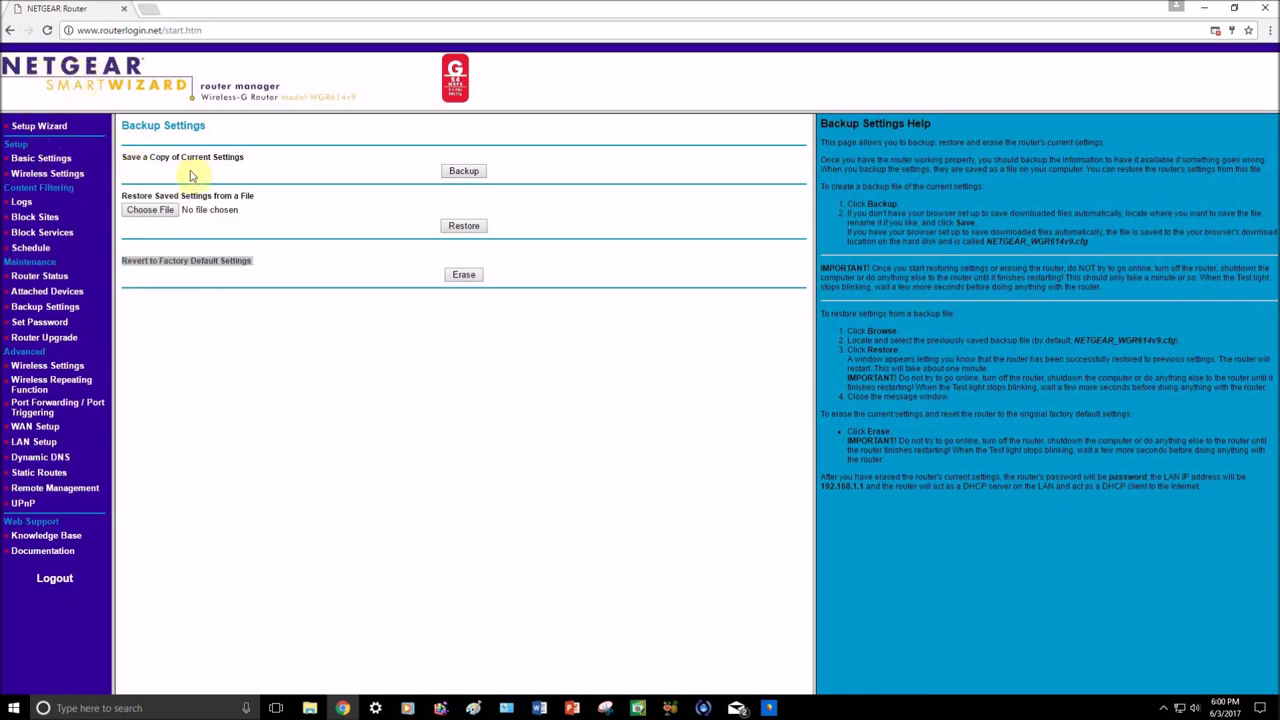
pyautogui.click(48, 307)
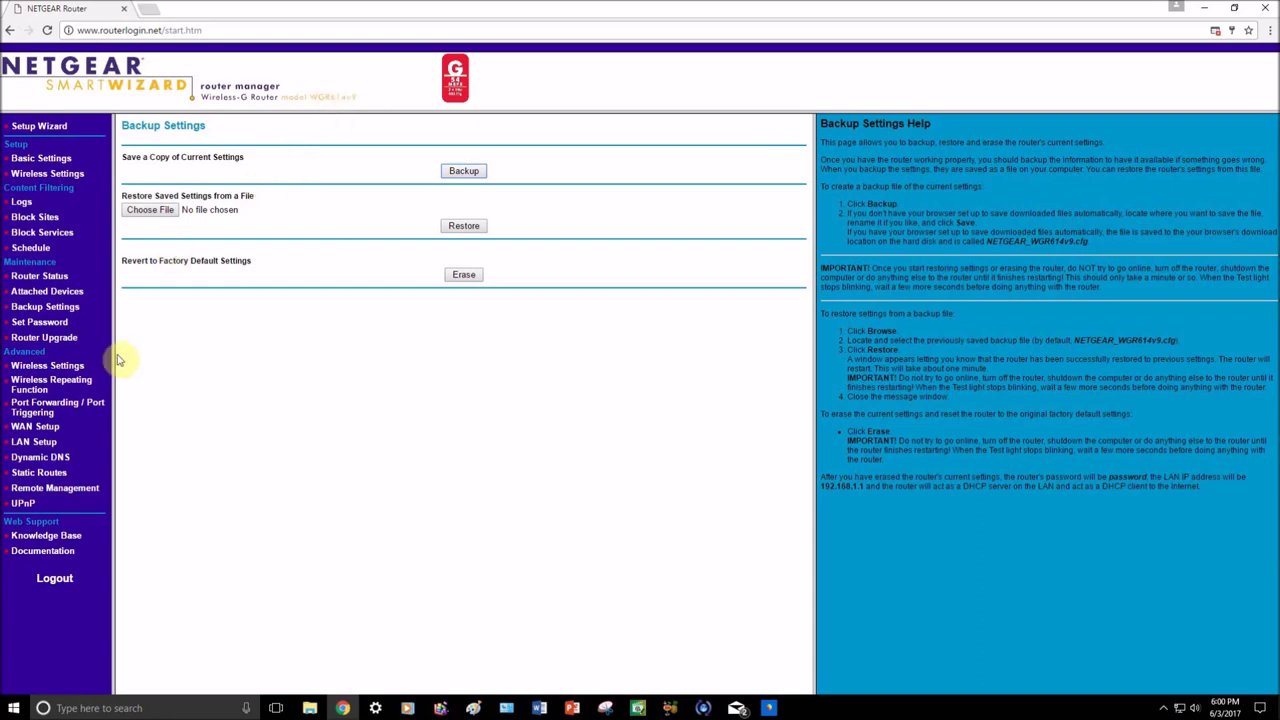
# Step: Look over the Basic Settings page and set the wireless network name (SSID) to WIFI in Wireless Settings
pyautogui.click(45, 161)
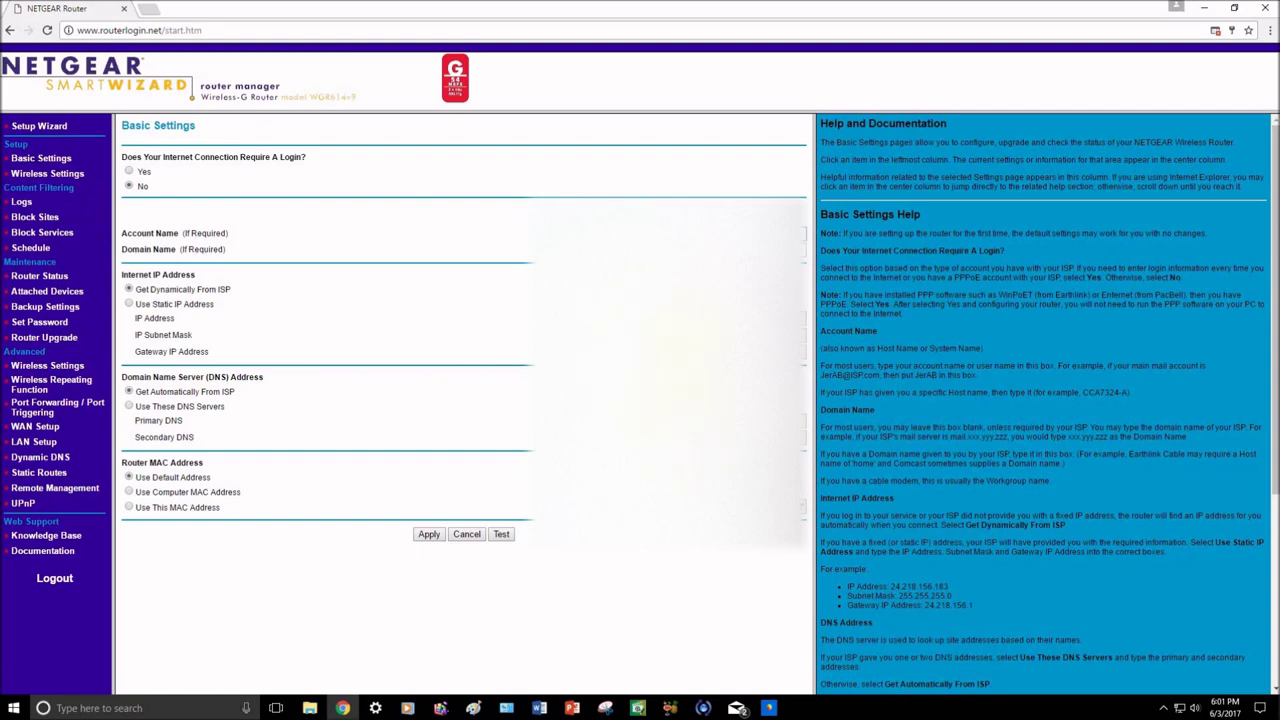
pyautogui.click(37, 177)
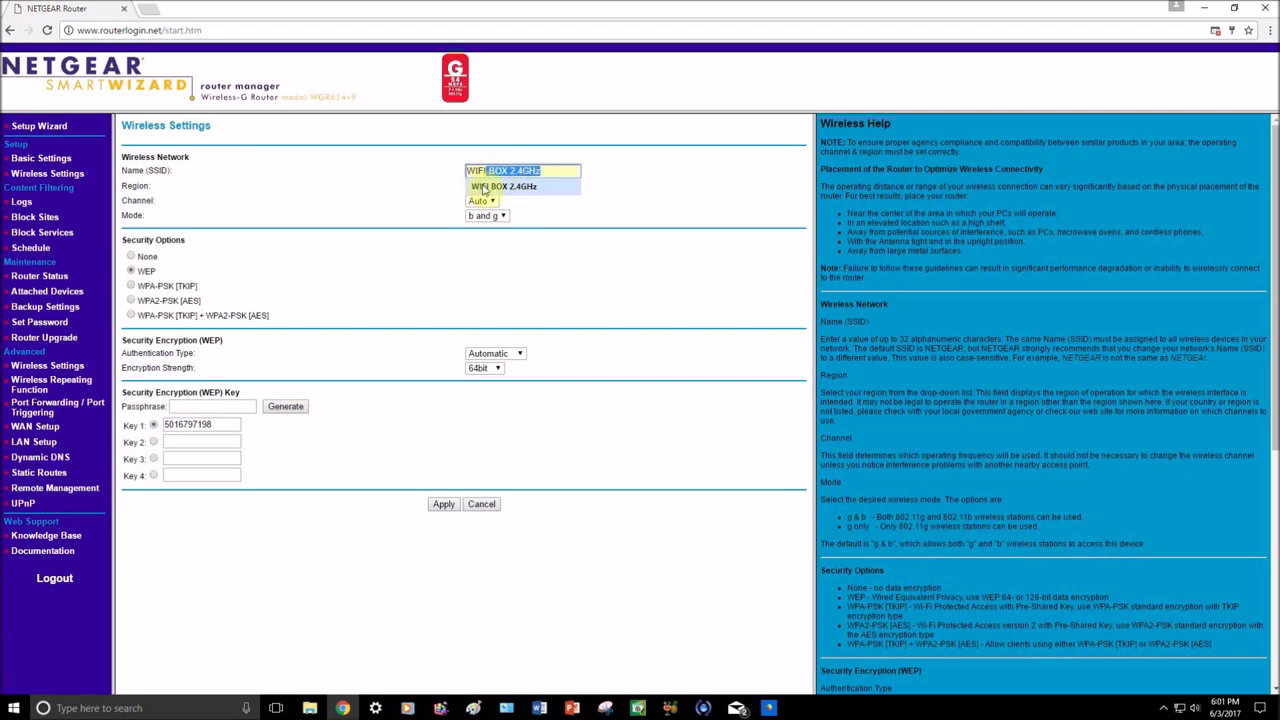
pyautogui.click(452, 168)
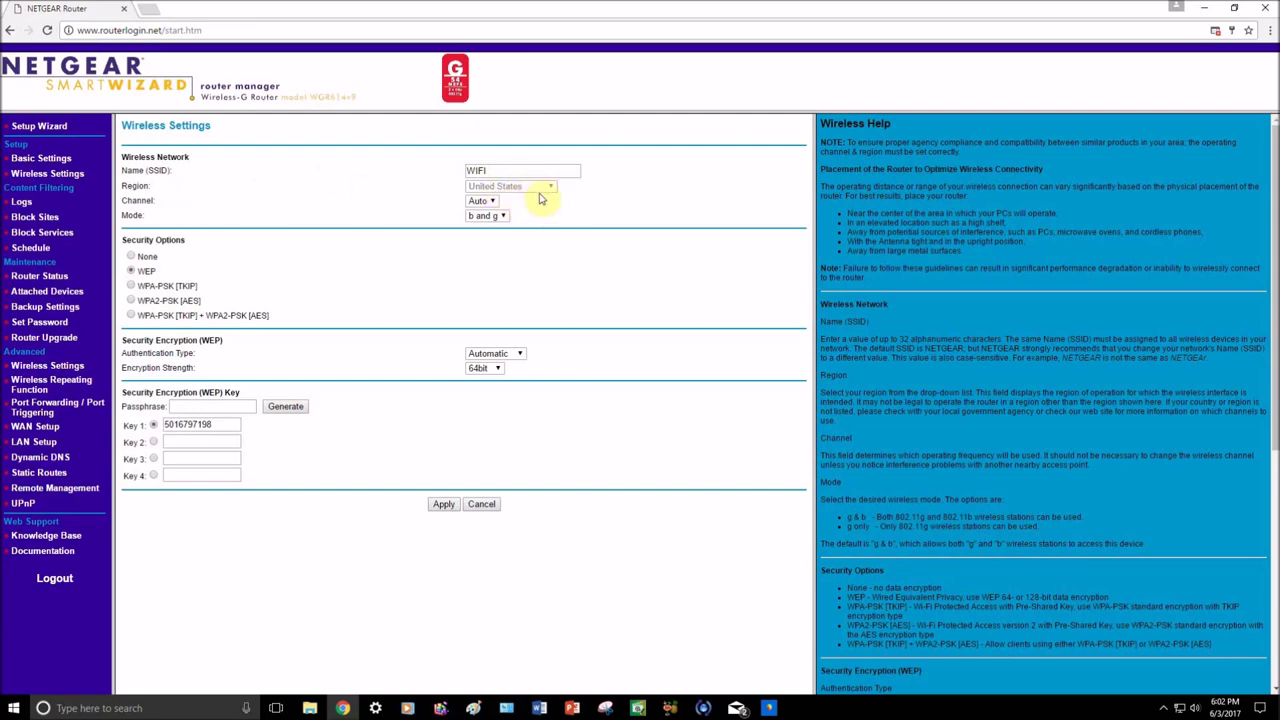
# Step: Examine the available wireless channels and modes, keeping the channel on Auto and the mode on b and g
pyautogui.click(493, 203)
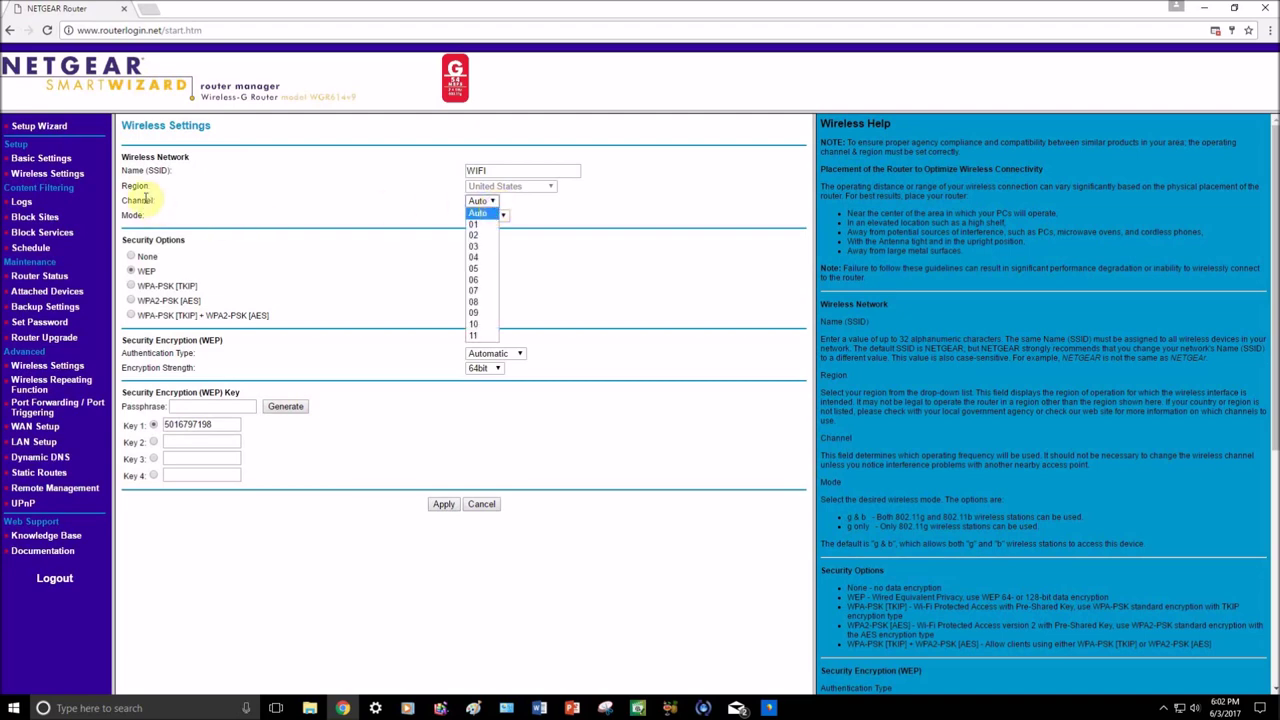
pyautogui.click(437, 208)
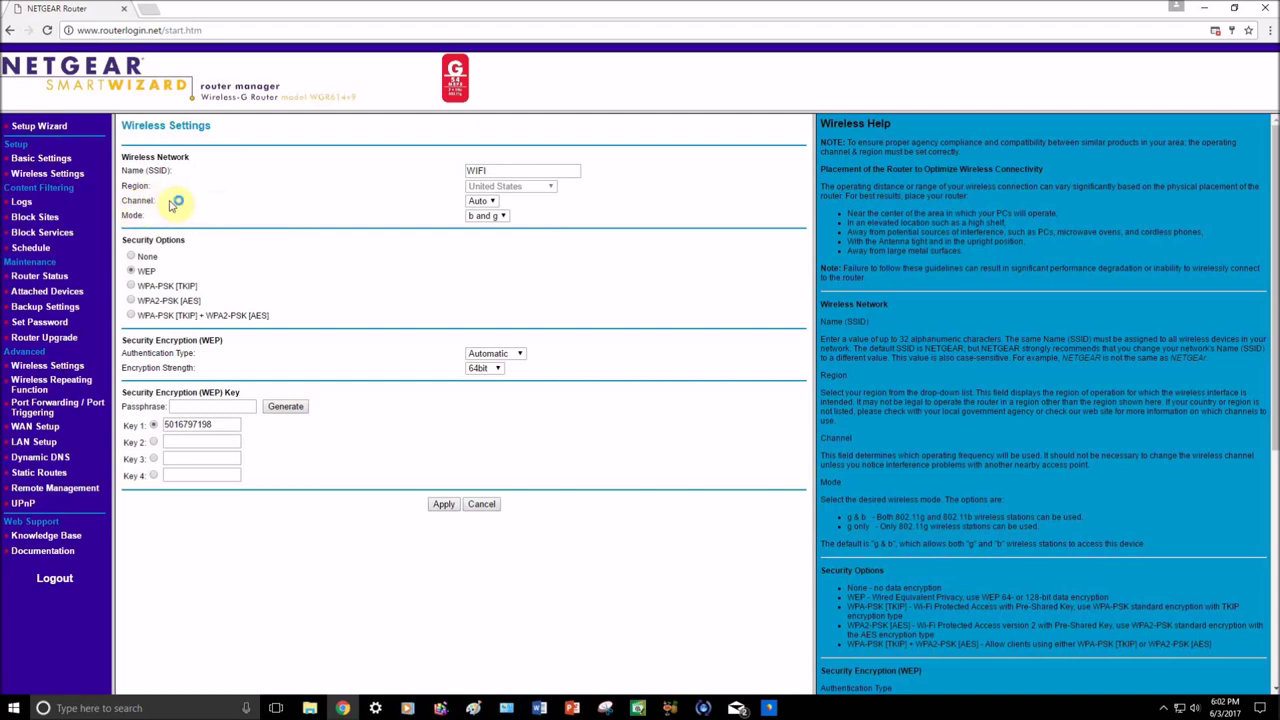
pyautogui.click(506, 218)
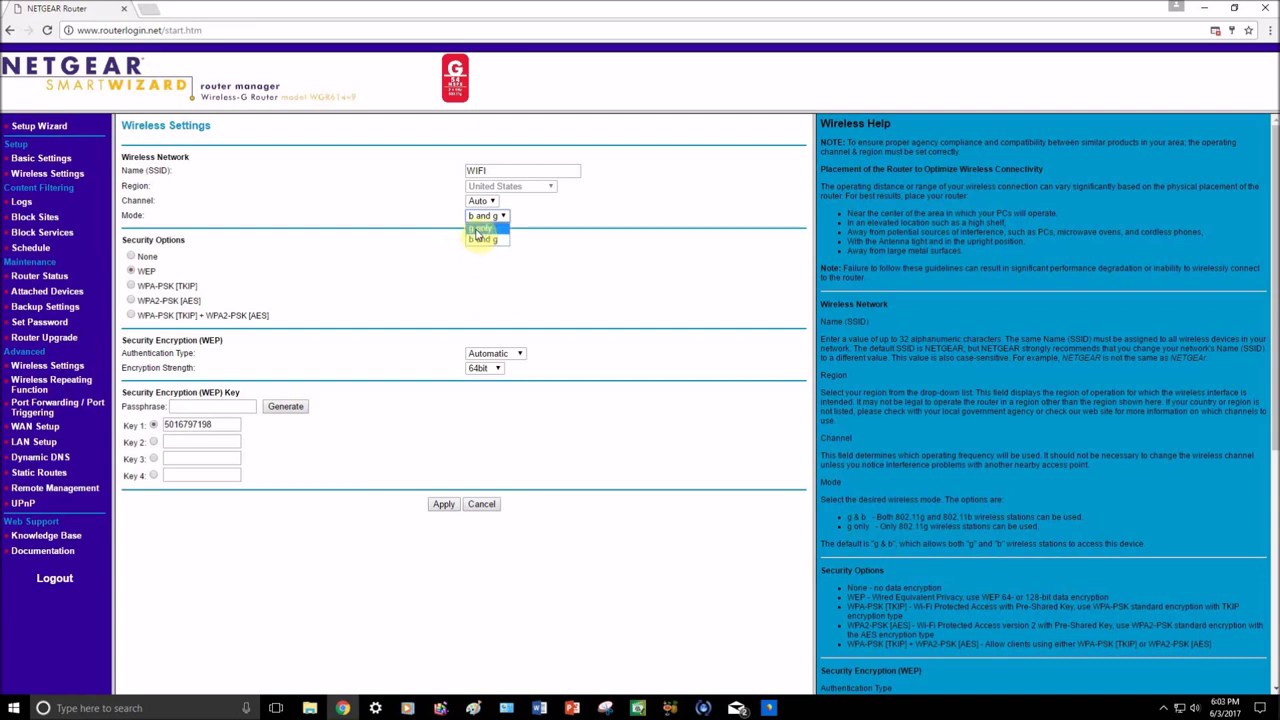
pyautogui.click(433, 227)
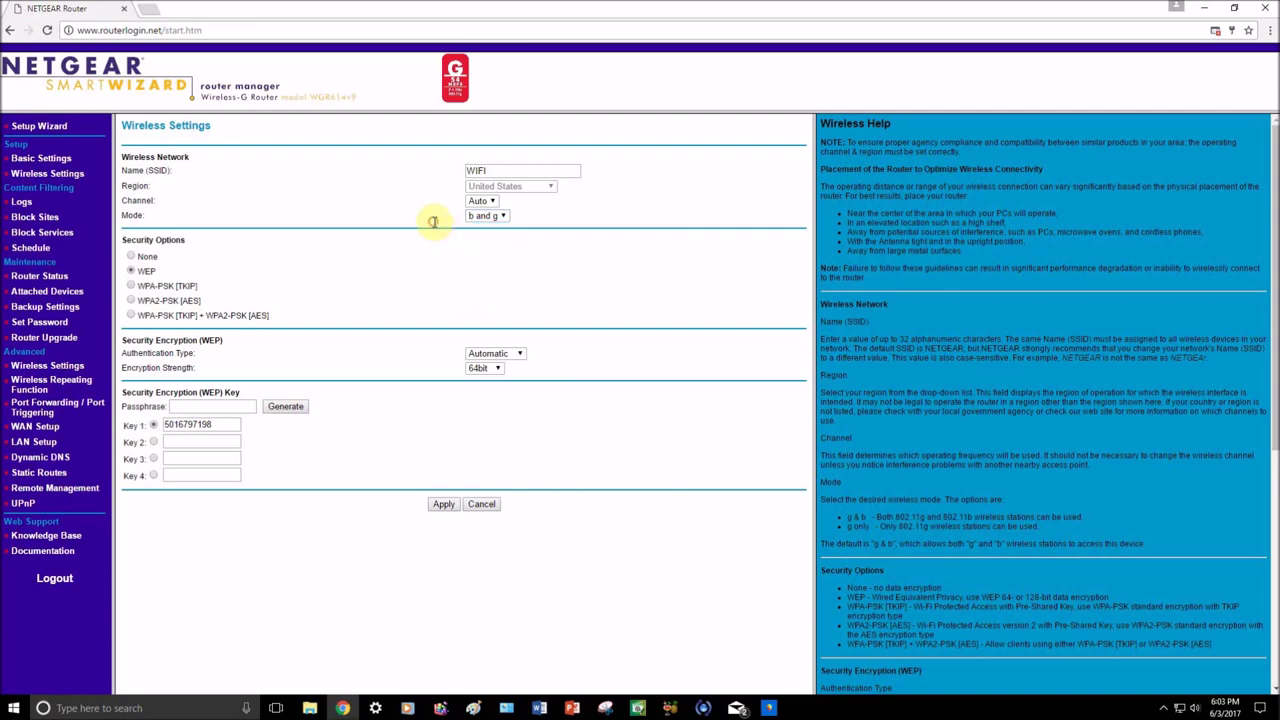
pyautogui.click(502, 217)
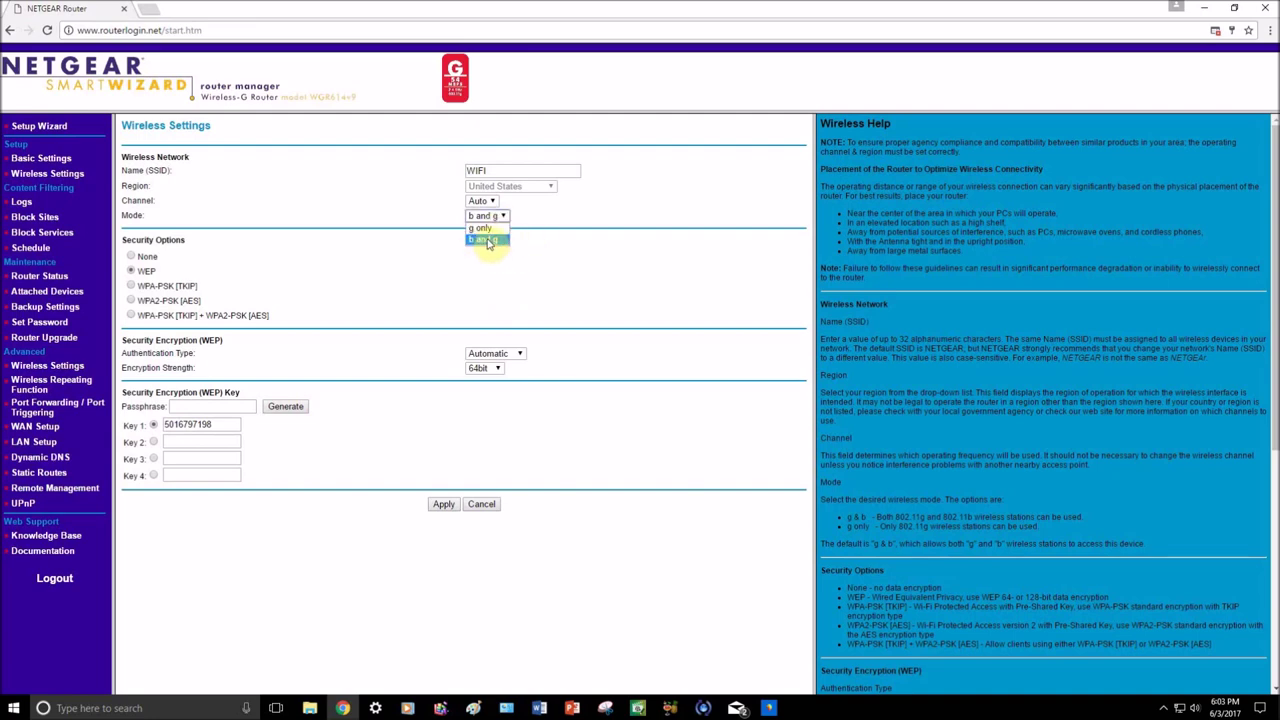
pyautogui.click(486, 241)
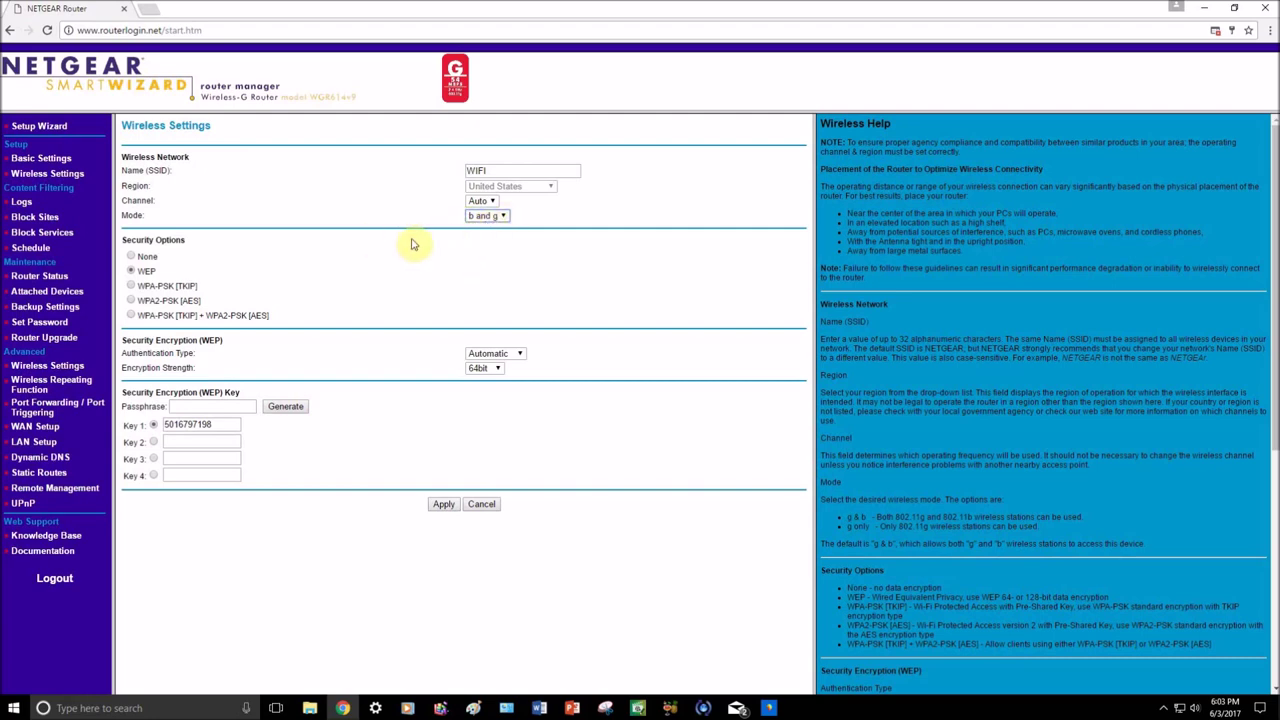
pyautogui.click(500, 217)
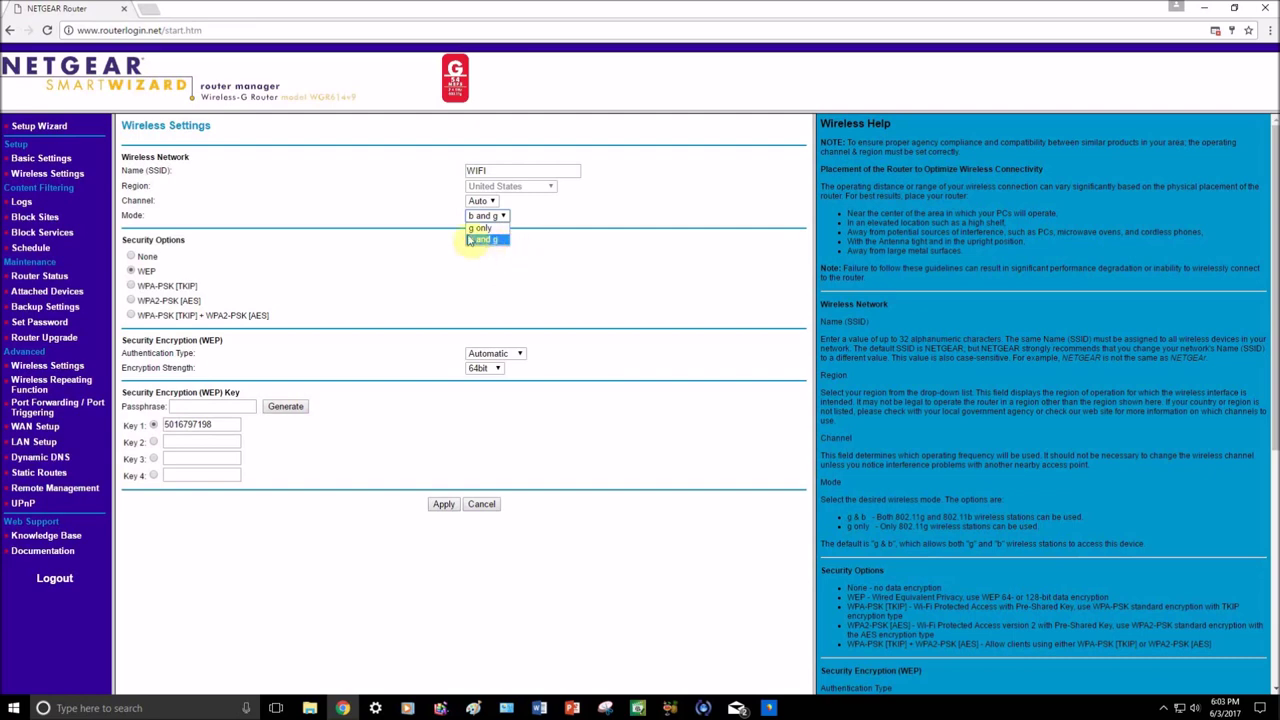
pyautogui.click(500, 217)
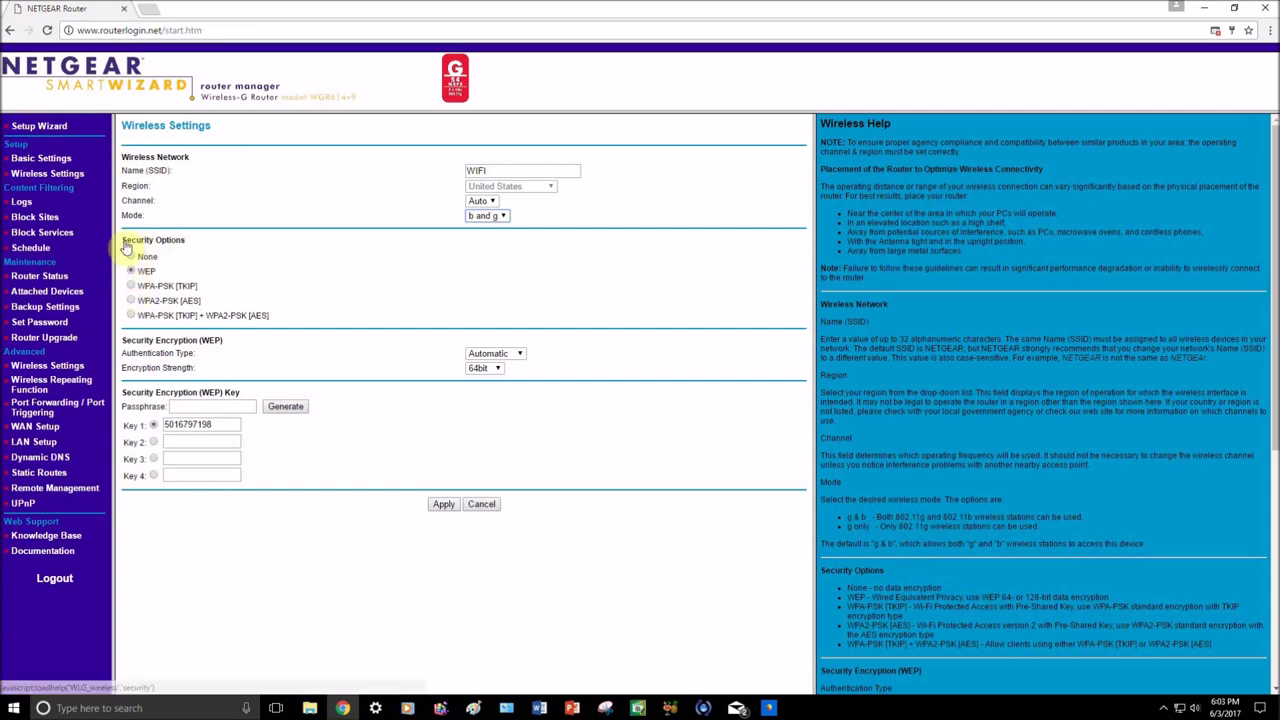
# Step: Set the wireless security option to WPA2-PSK [AES] and enter the network passphrase
pyautogui.click(130, 256)
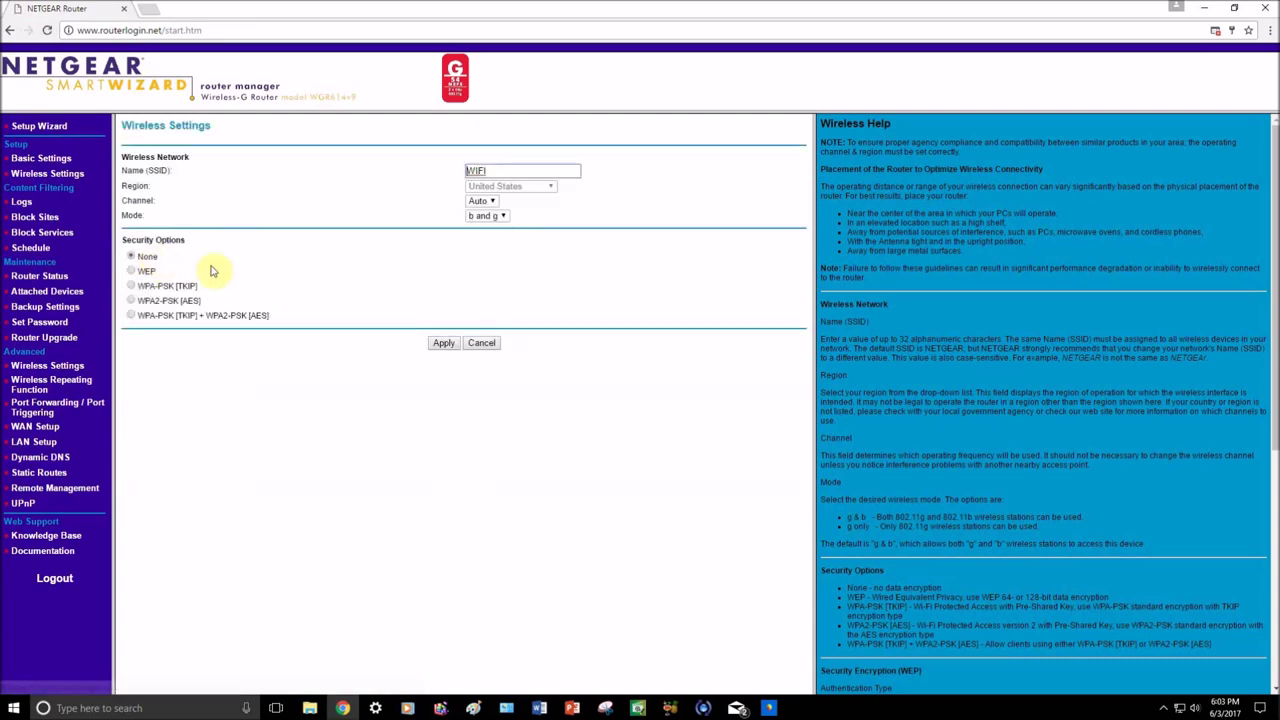
pyautogui.click(131, 300)
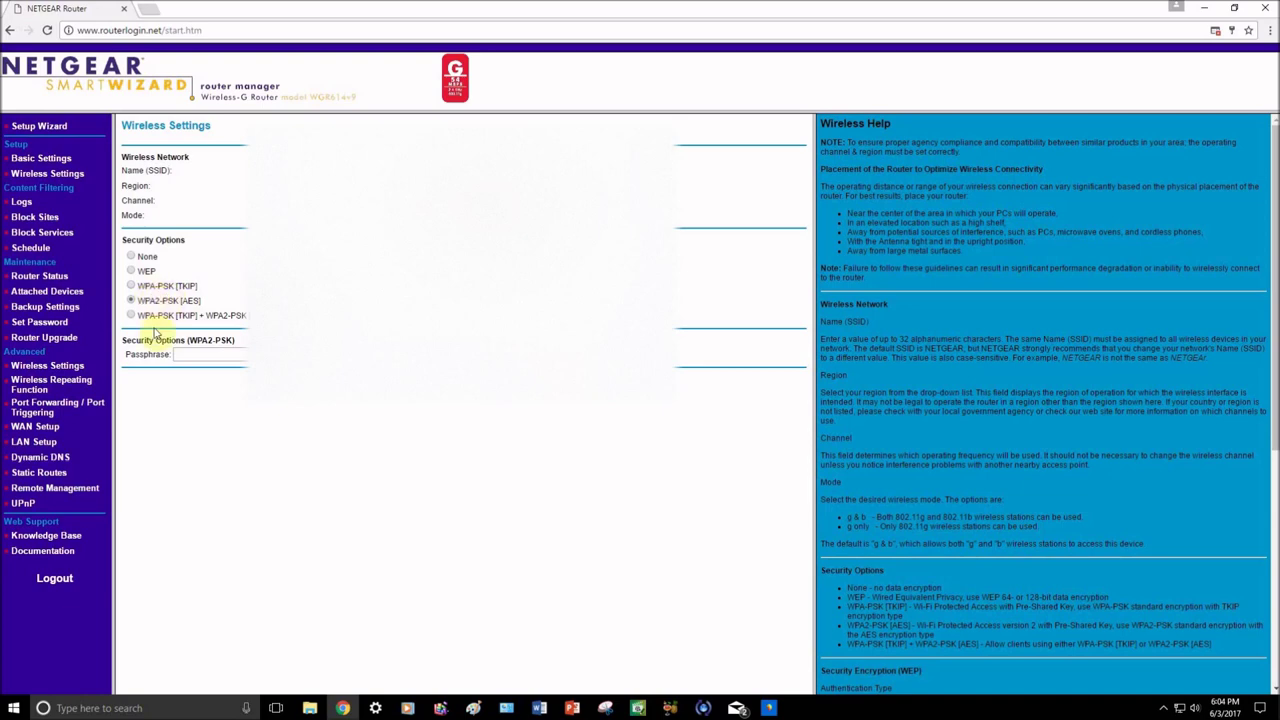
pyautogui.click(202, 358)
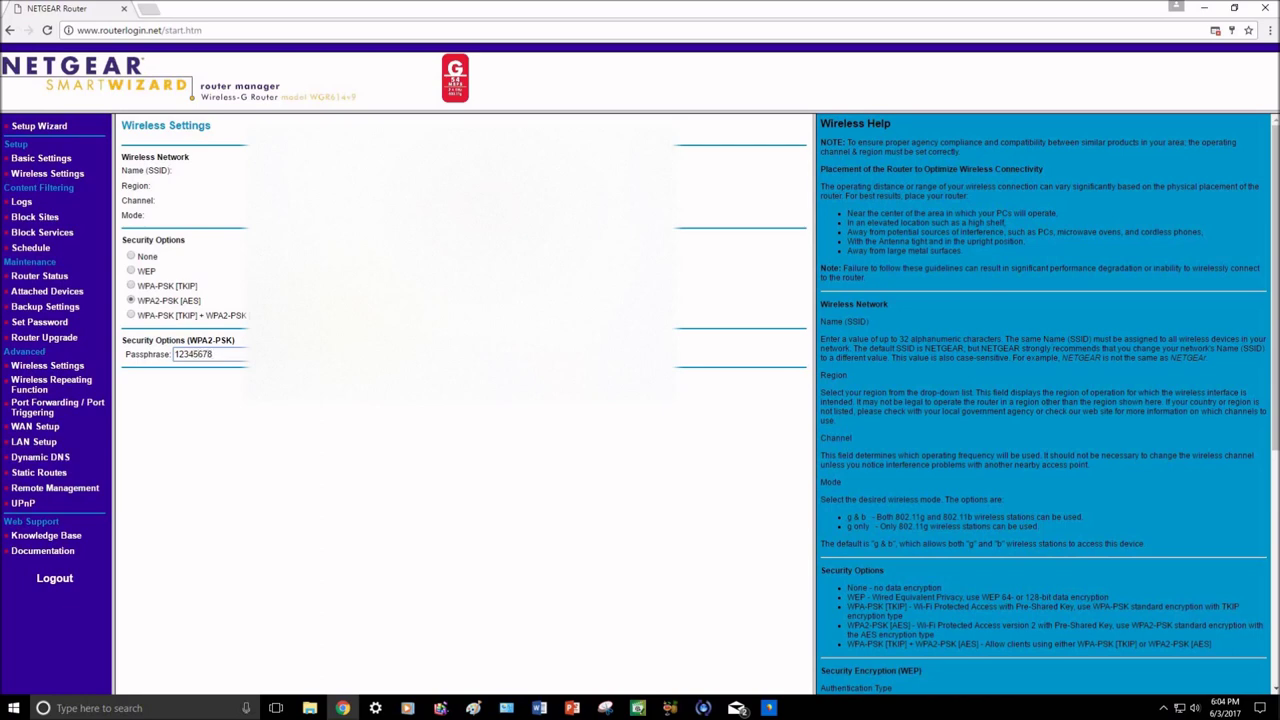
pyautogui.press('Return')
# Step: Review the router's Logs, Block Services and advanced Wireless Settings pages
pyautogui.click(24, 201)
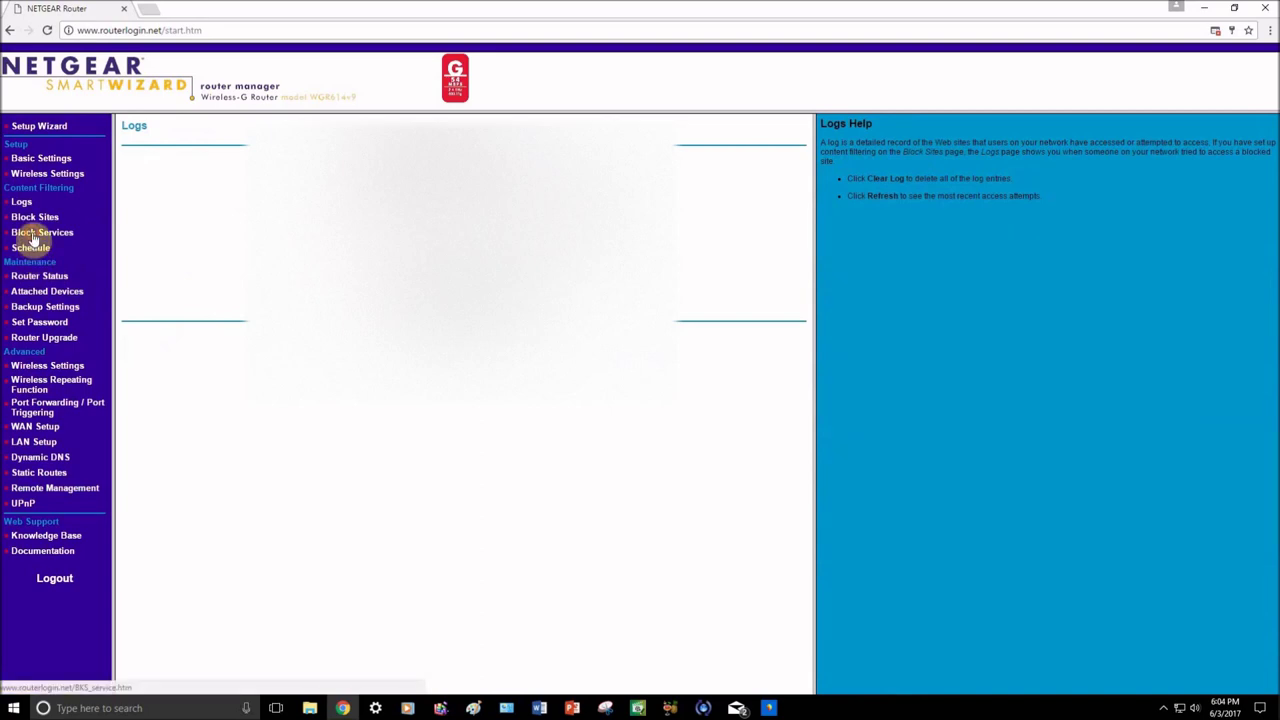
pyautogui.click(33, 236)
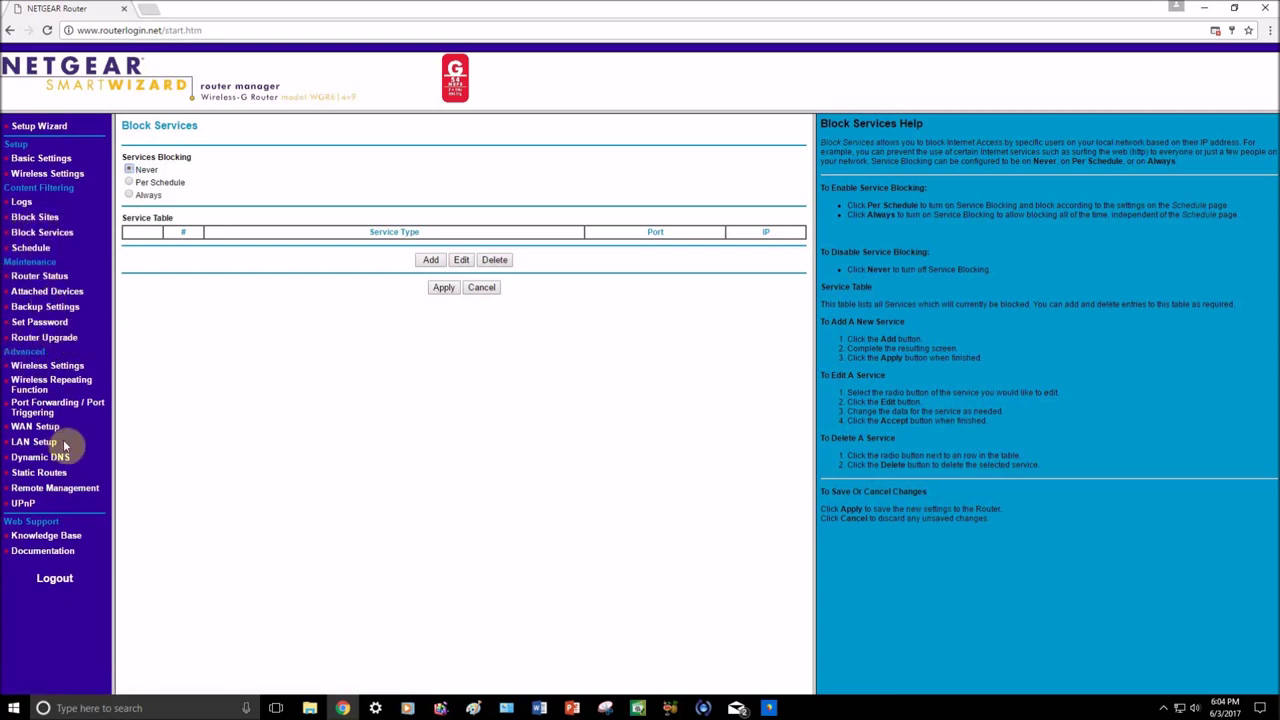
pyautogui.click(44, 366)
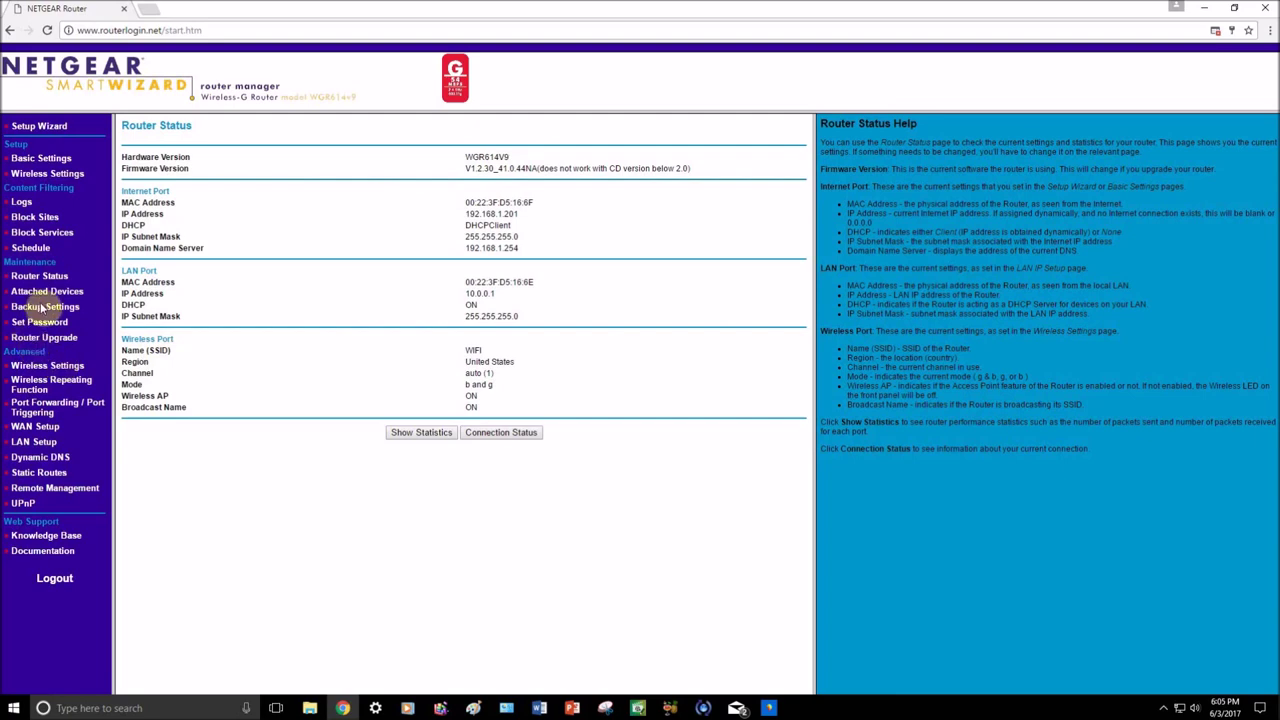
# Step: Turn off the automatic check for a new firmware version upon log-in on the Router Upgrade page
pyautogui.click(34, 340)
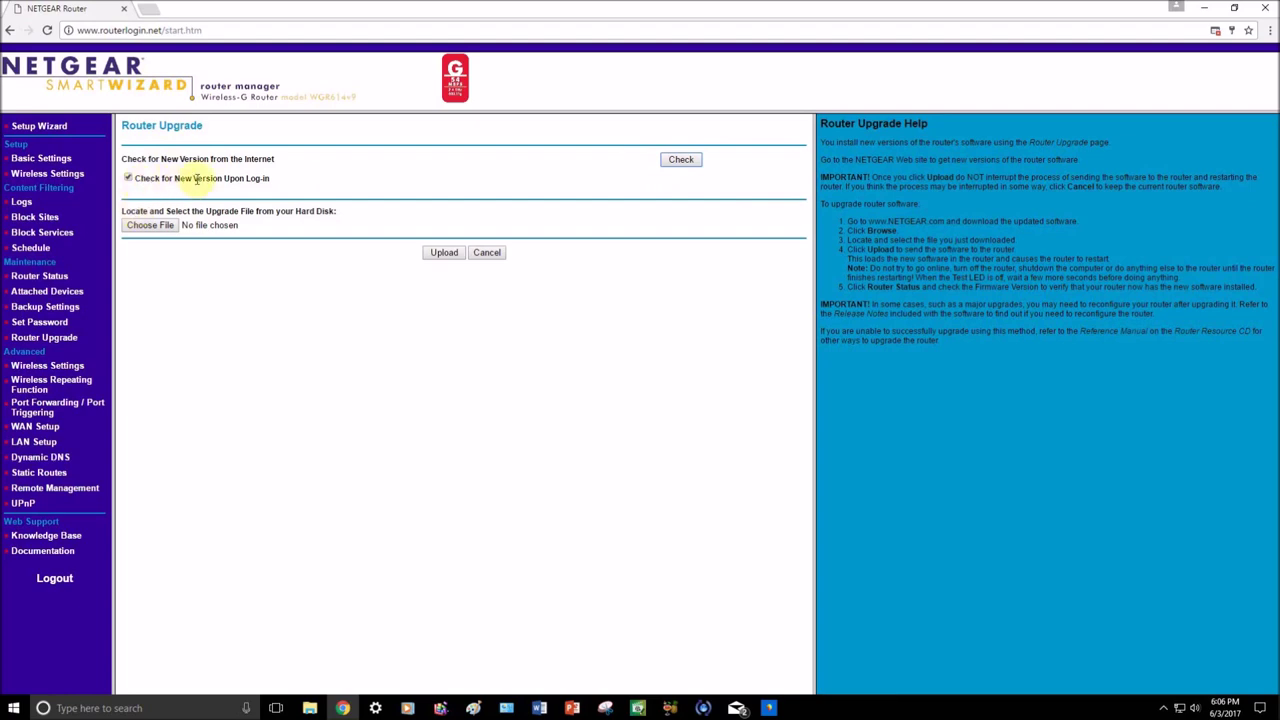
pyautogui.click(128, 179)
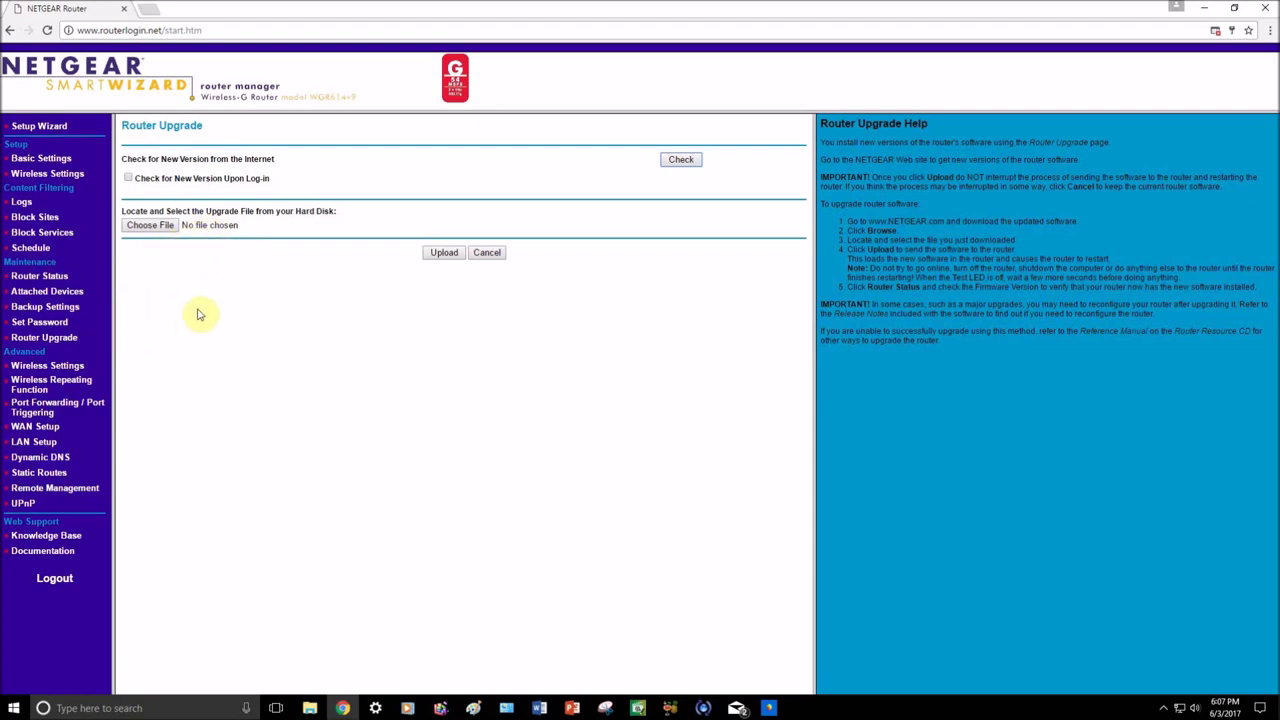
# Step: Review the Backup Settings page's options for saving, restoring and erasing the router's settings
pyautogui.click(36, 309)
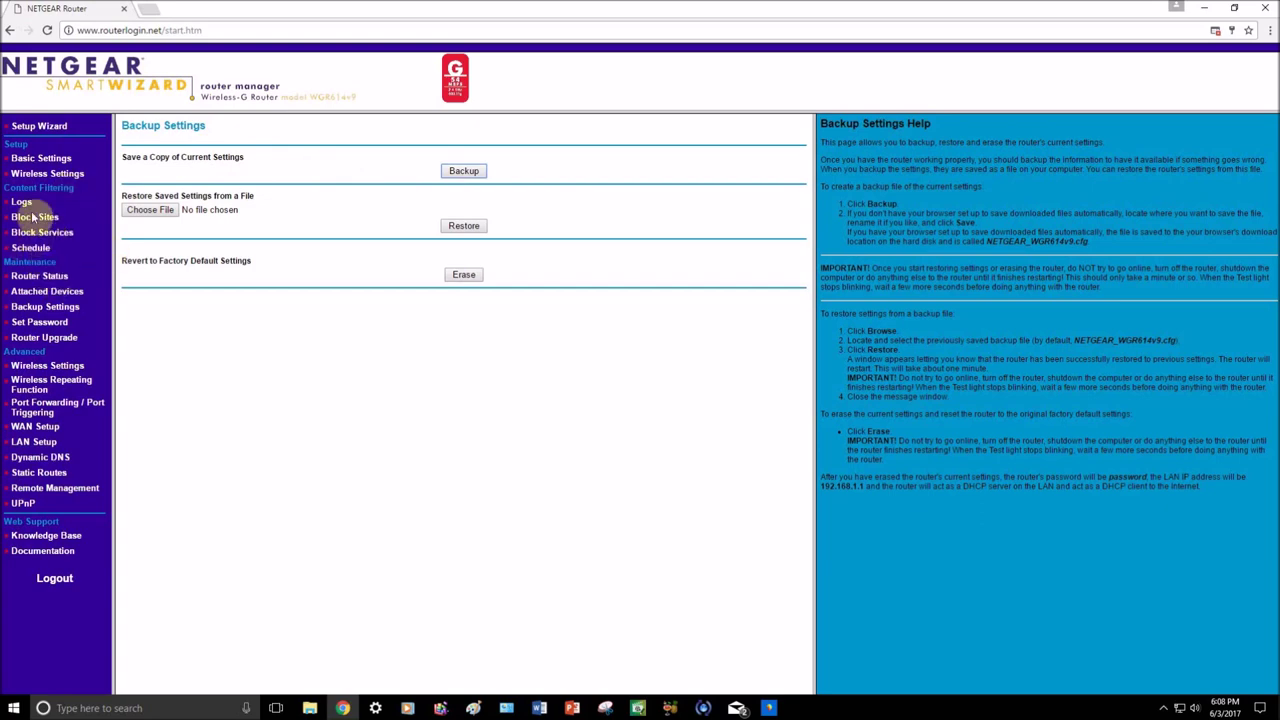
pyautogui.moveTo(21, 188); pyautogui.dragTo(33, 203)
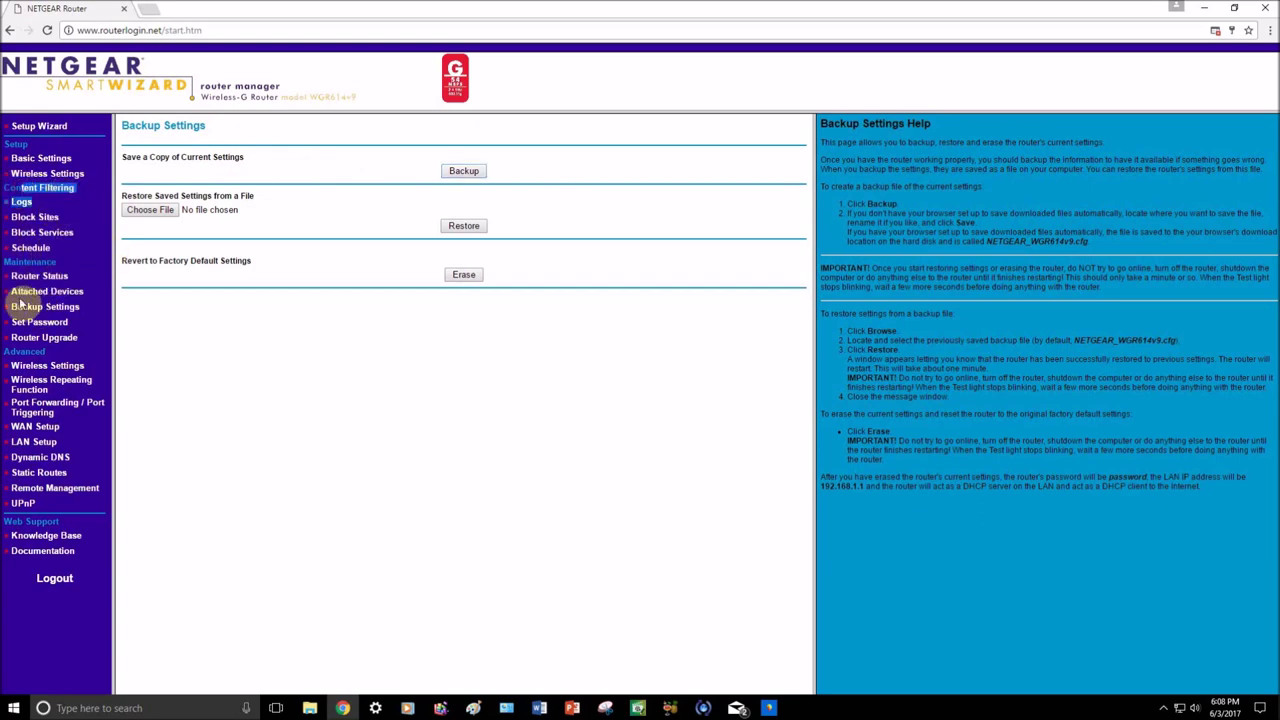
pyautogui.moveTo(10, 352); pyautogui.dragTo(50, 350)
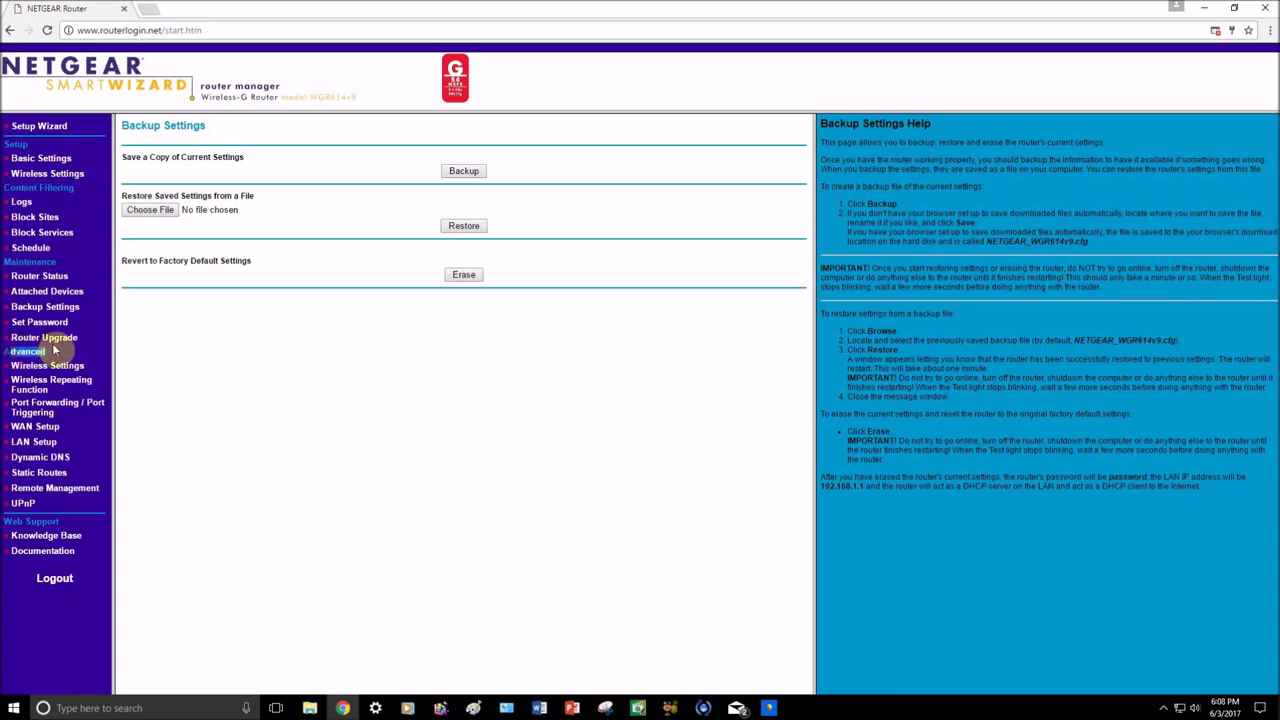
pyautogui.click(231, 167)
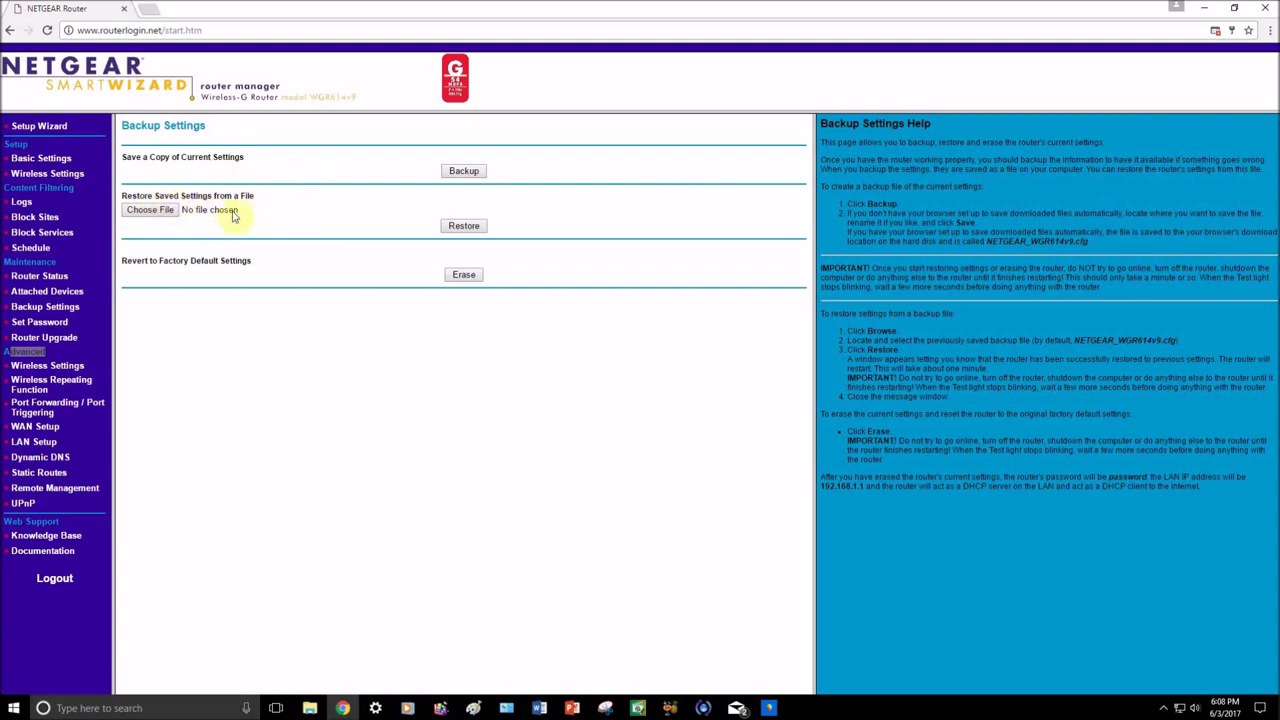
pyautogui.click(182, 361)
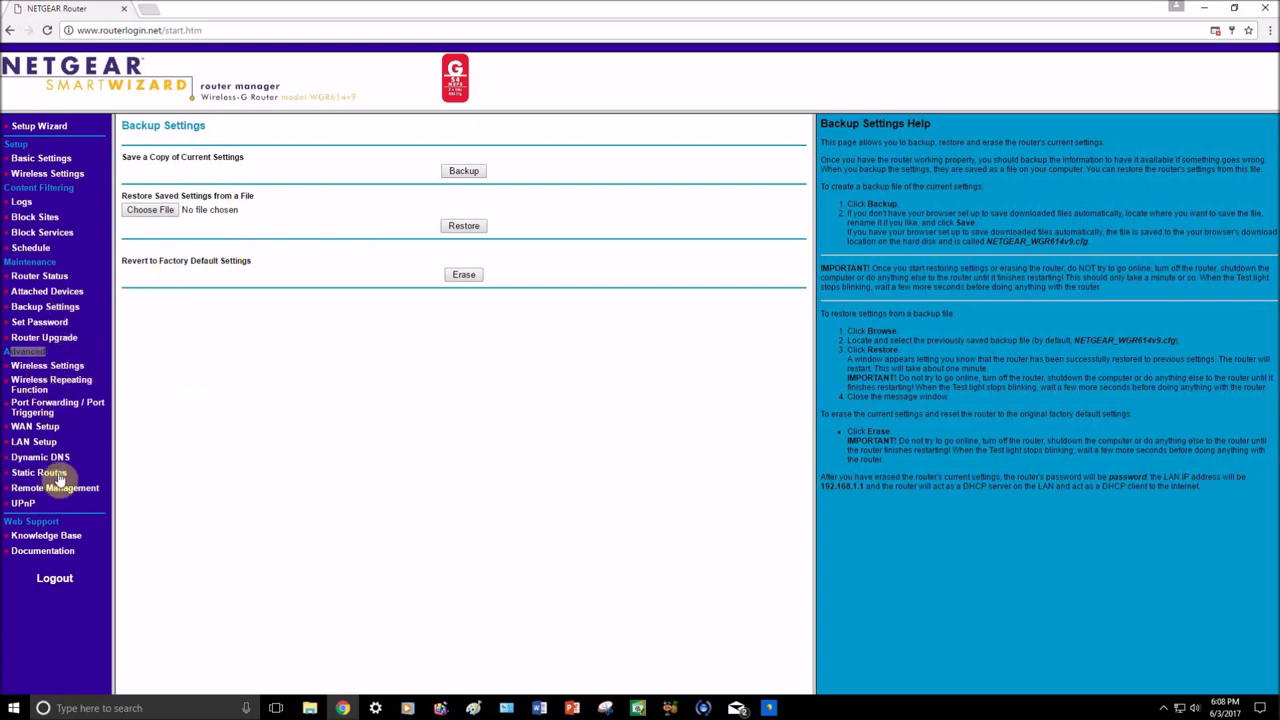